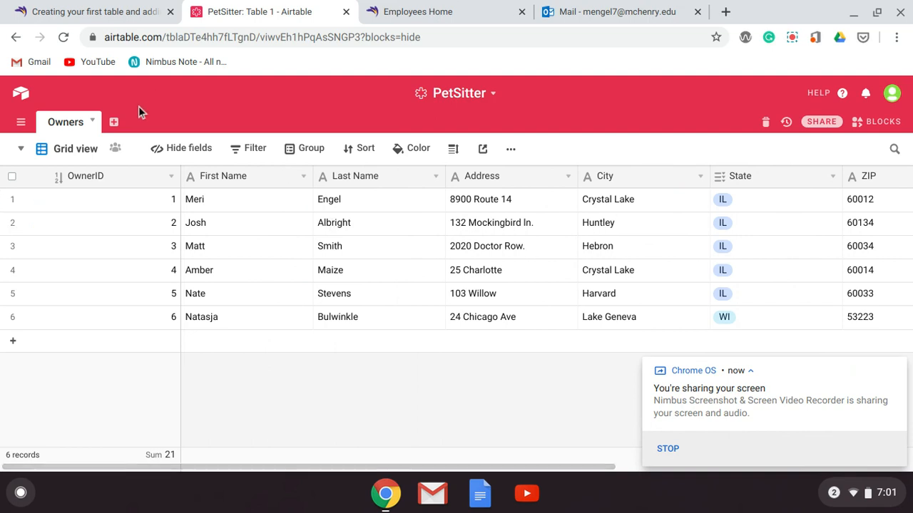
Create a new empty table named Pets in the PetSitter base
click(114, 122)
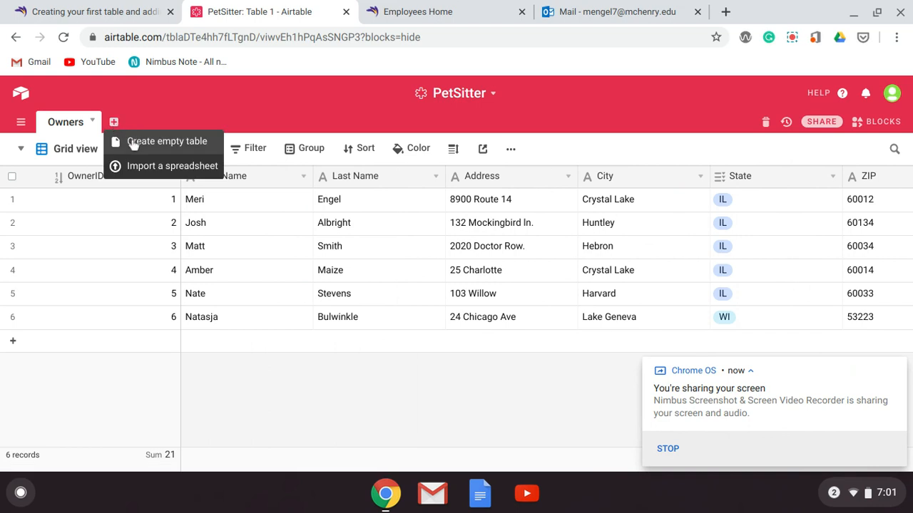
click(133, 143)
text(Pets)
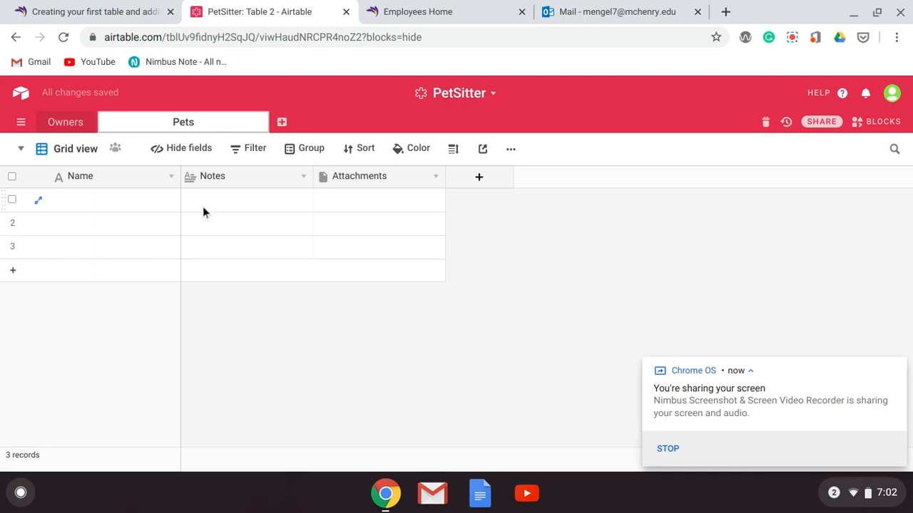
click(209, 207)
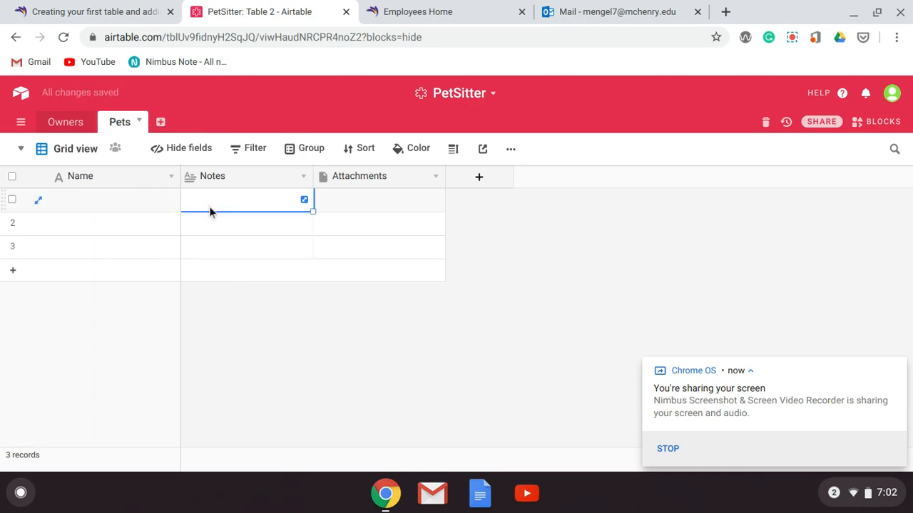
Rename the Pets table's primary Name field to PetID and set its field type to Autonumber
click(171, 176)
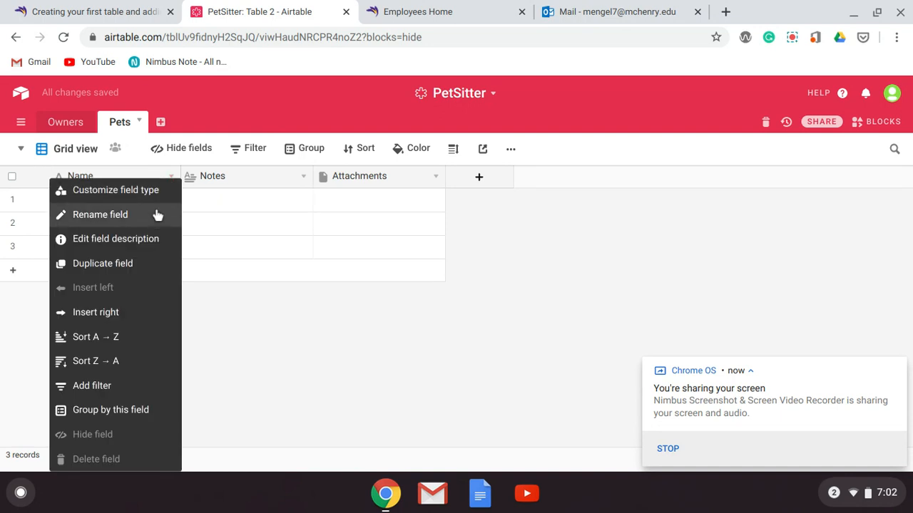
click(155, 214)
text(PetID)
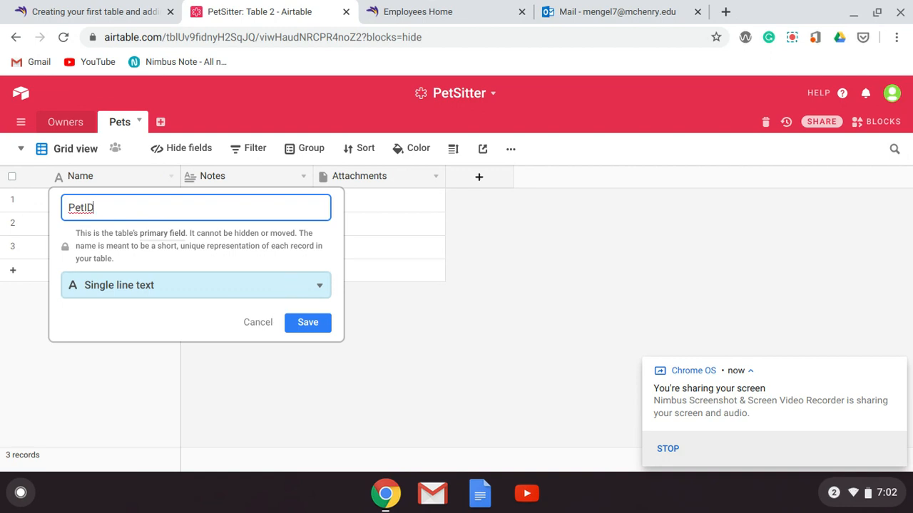
click(292, 286)
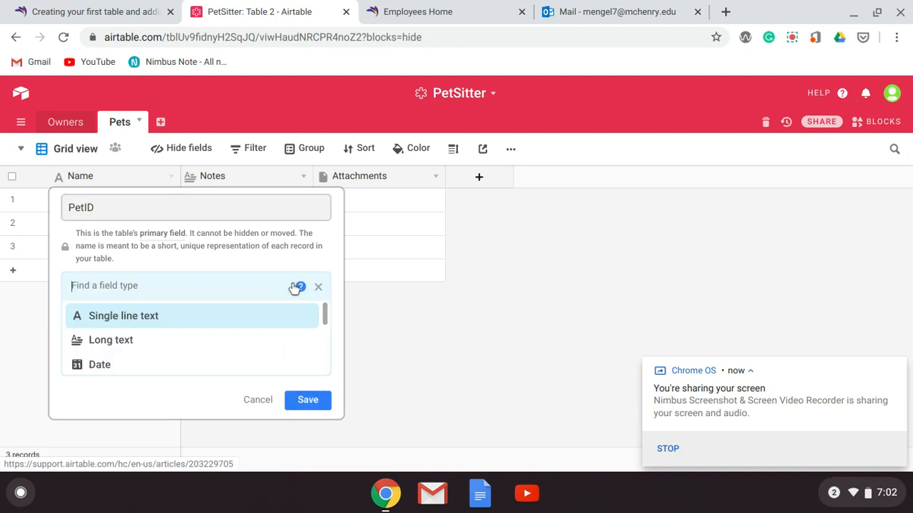
scroll(279, 318, down, 3)
right_click(278, 316)
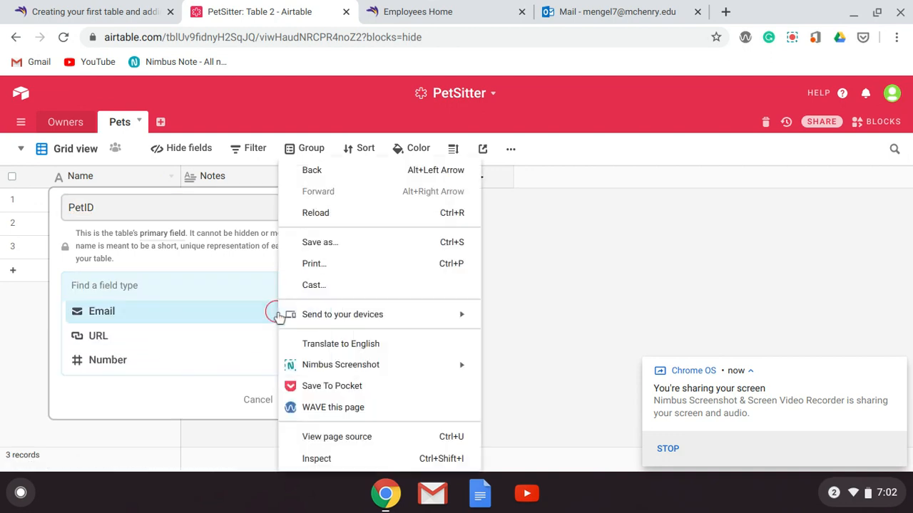
click(255, 330)
scroll(255, 330, down, 5)
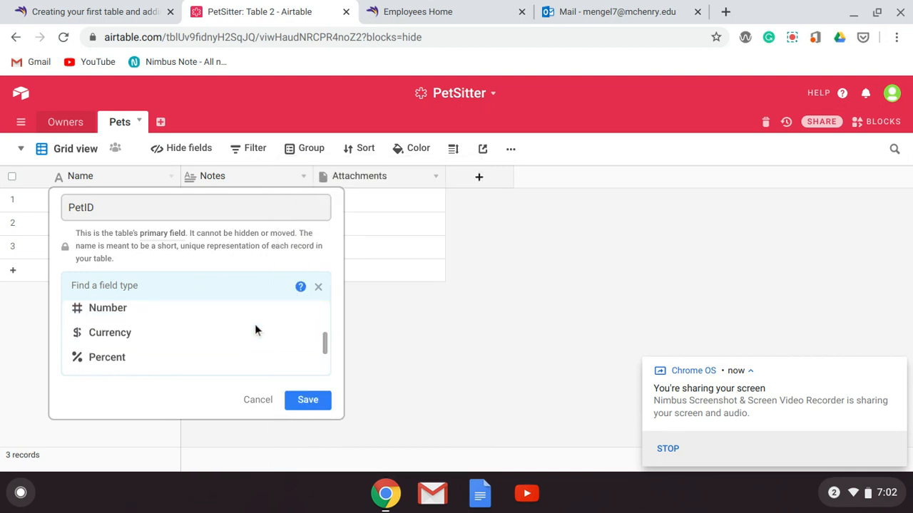
scroll(254, 330, down, 2)
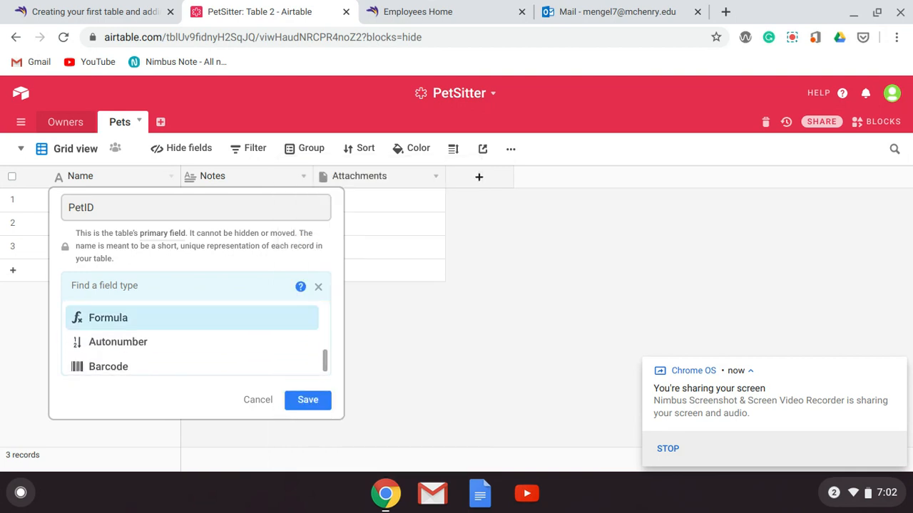
click(239, 349)
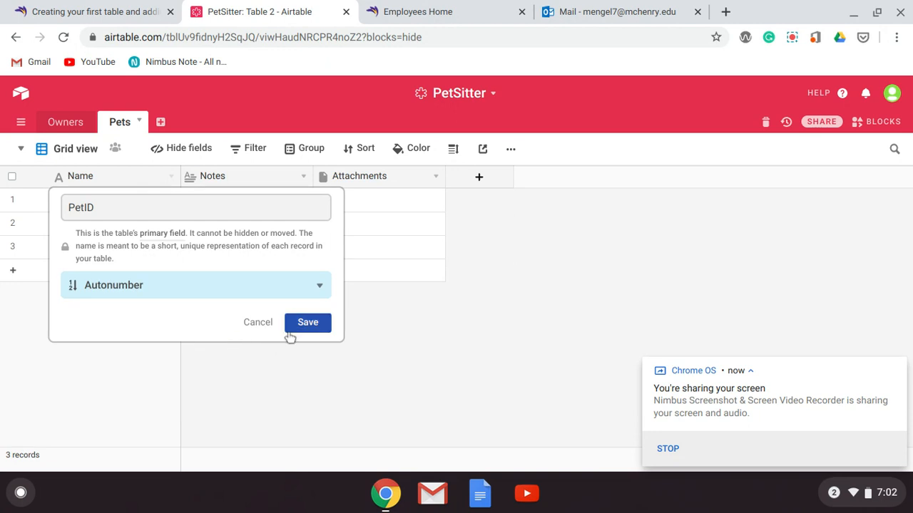
click(296, 325)
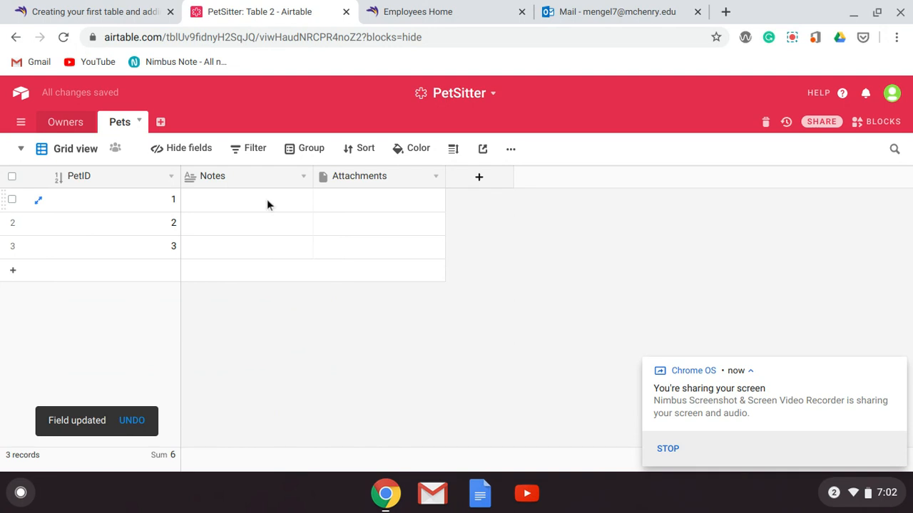
Add the description "Owner - in linked table ownes" to the Notes field and save it
click(303, 178)
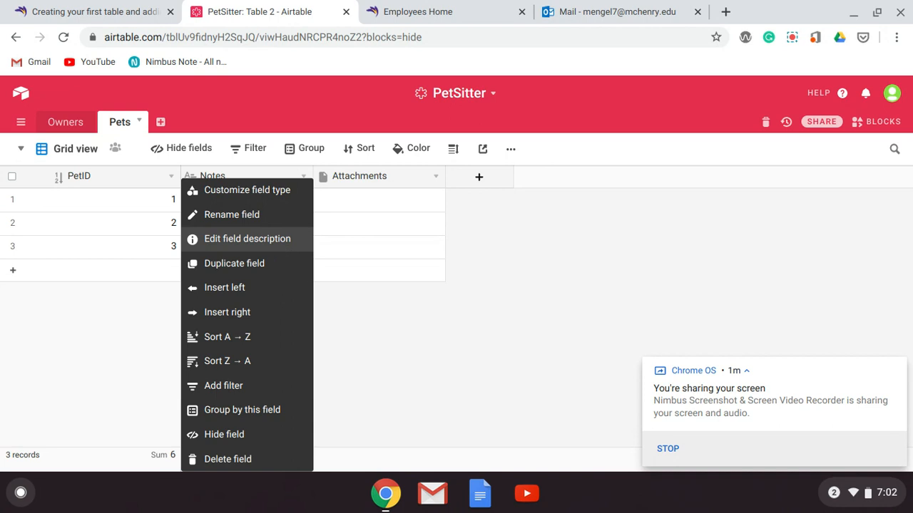
click(280, 242)
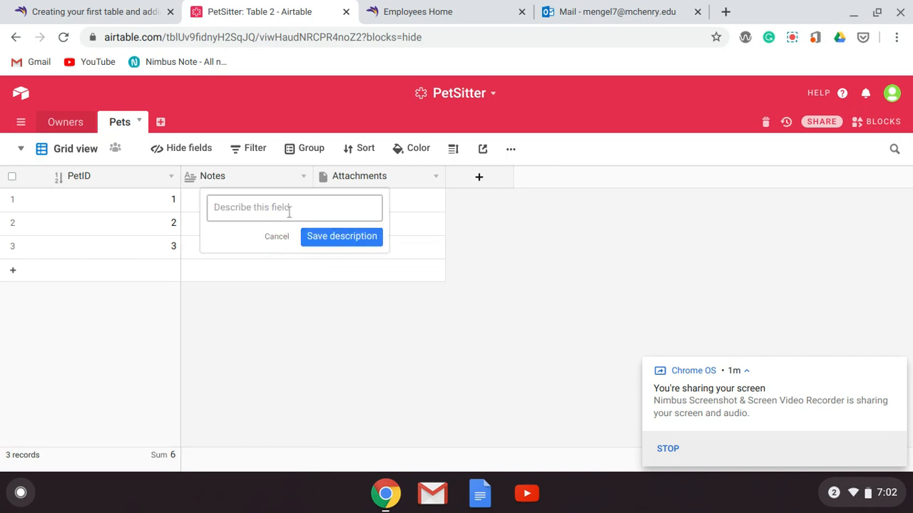
text(Owner - in linked)
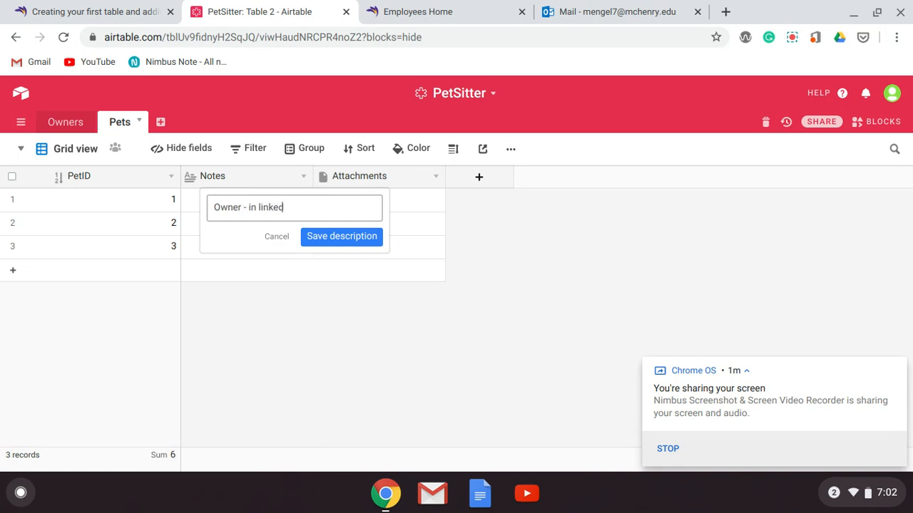
text( table ownes)
click(320, 237)
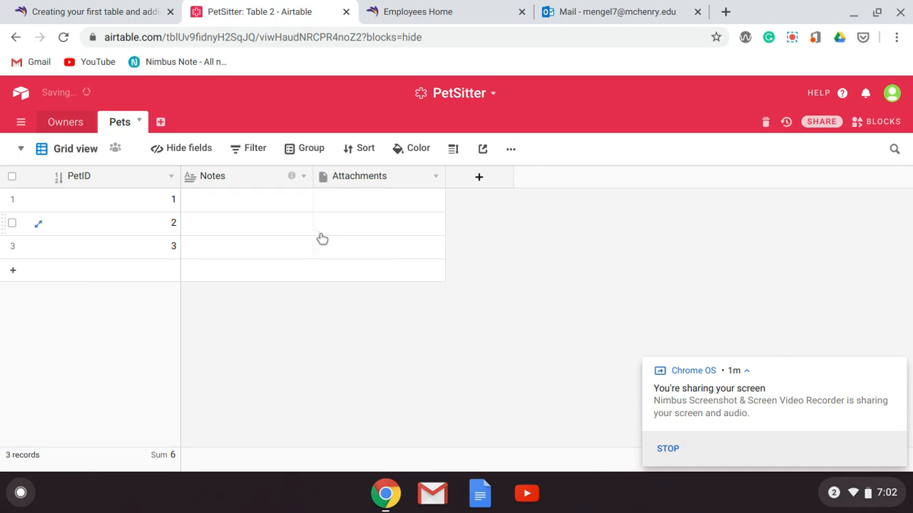
Change the name of the Notes field to Owner
click(229, 176)
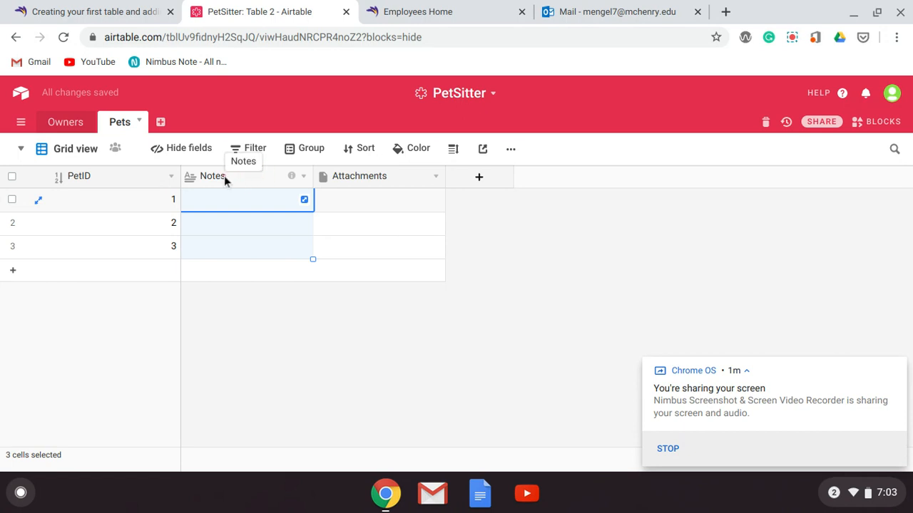
click(307, 177)
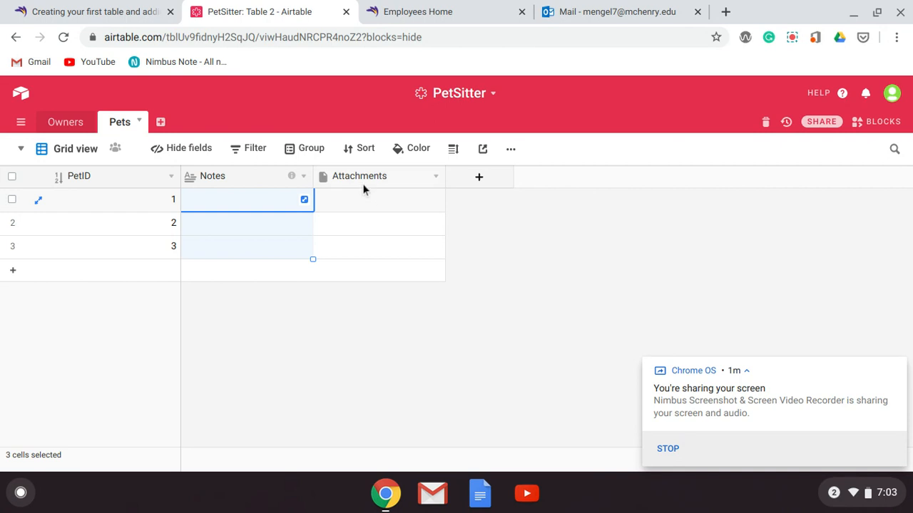
click(307, 178)
click(304, 179)
click(303, 178)
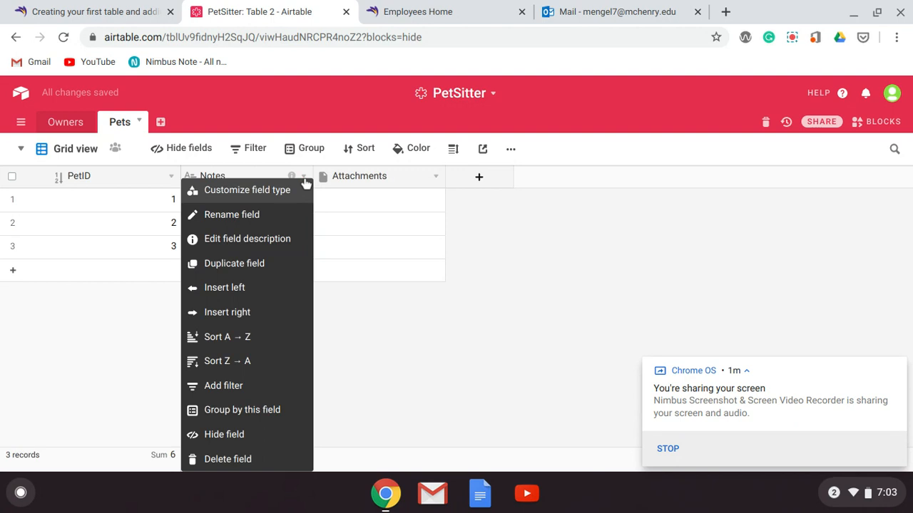
click(262, 215)
text(Owner)
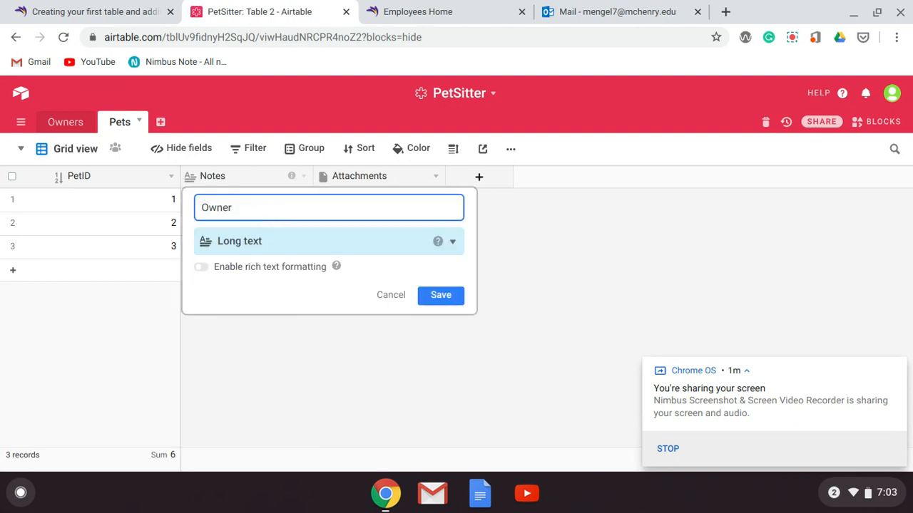
Make the Owner field a link to the Owners table without linking to multiple records, and save it
click(454, 244)
scroll(402, 287, down, 5)
scroll(328, 292, down, 5)
scroll(327, 293, down, 4)
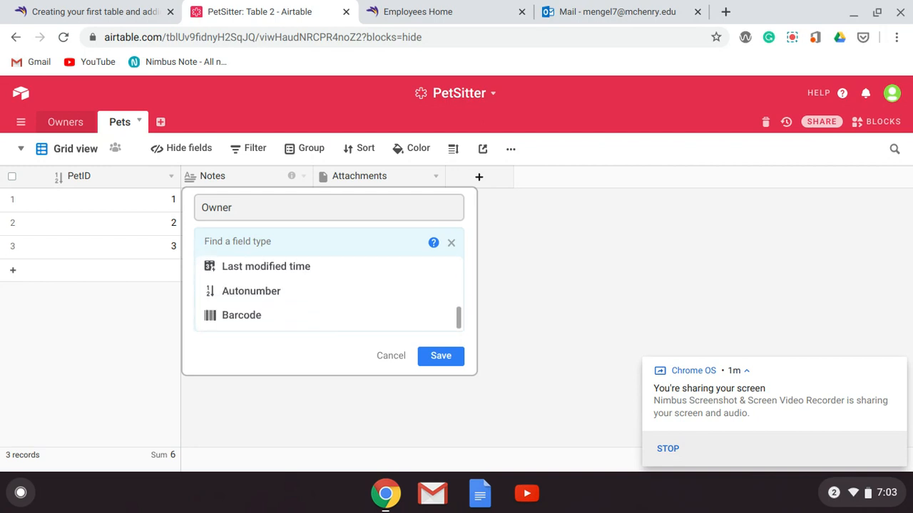
scroll(328, 293, up, 8)
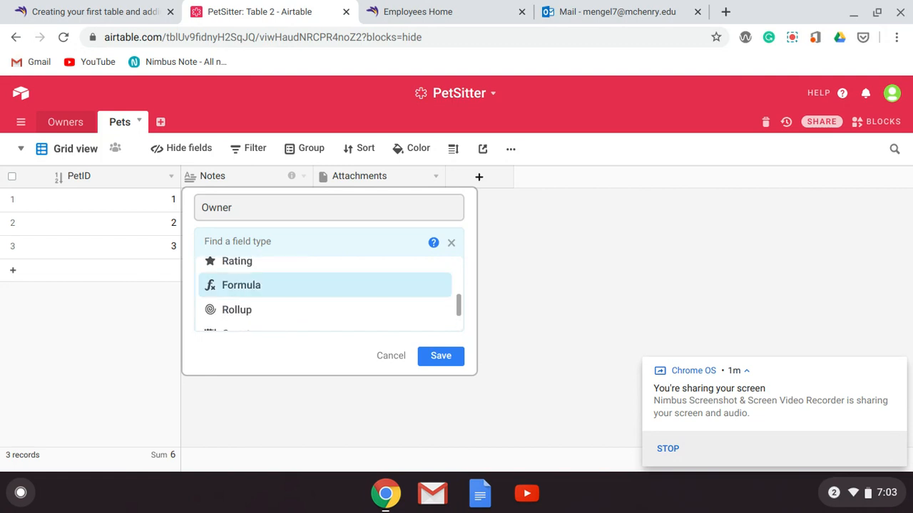
scroll(386, 281, up, 4)
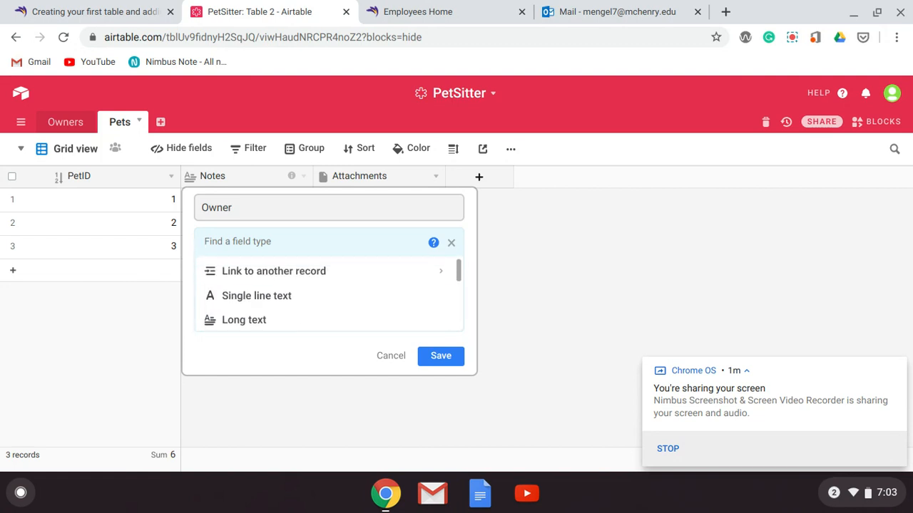
click(358, 275)
click(358, 276)
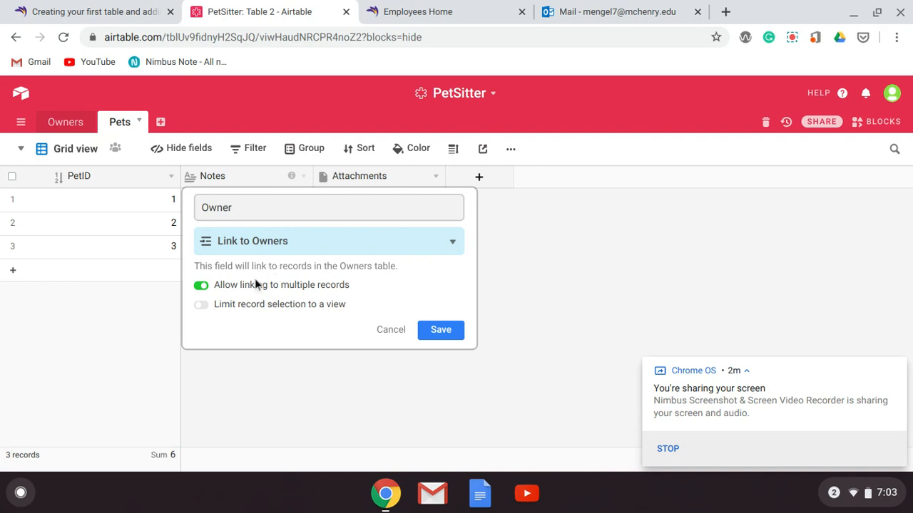
click(206, 287)
click(440, 330)
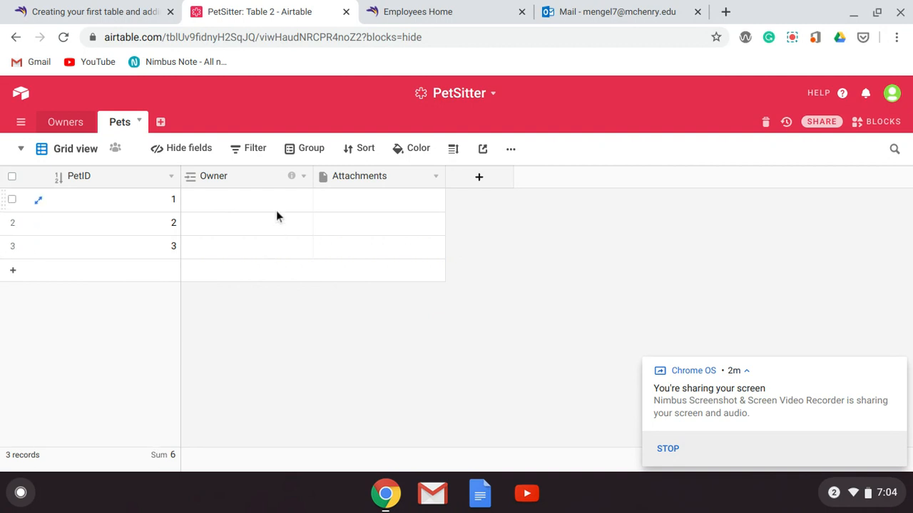
Name the Attachments field "Type Of Pet" and set its field type to Multiple select
click(435, 176)
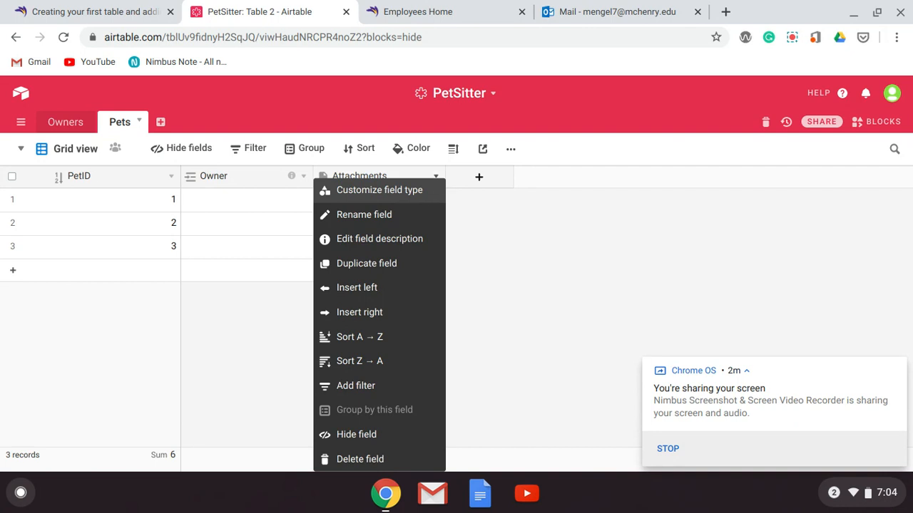
click(407, 217)
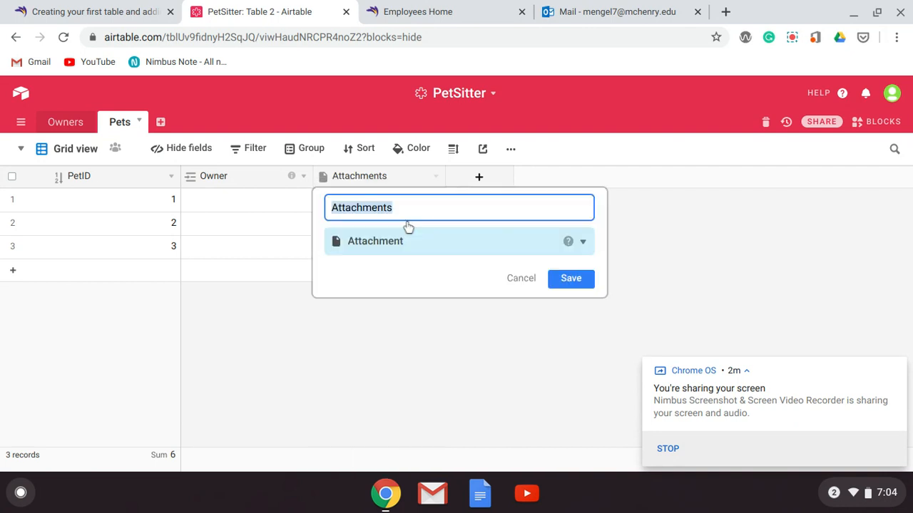
text(Th)
text(ype O)
text(f Pet)
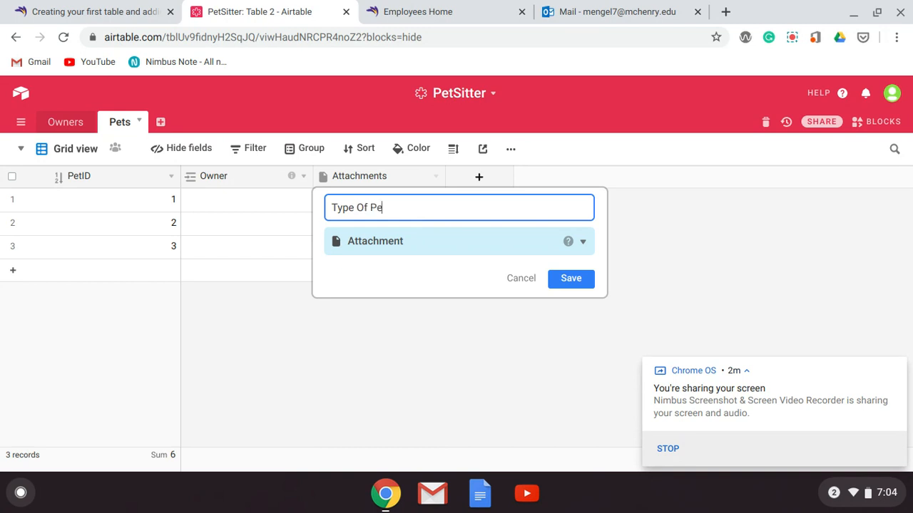
click(580, 243)
scroll(516, 294, down, 2)
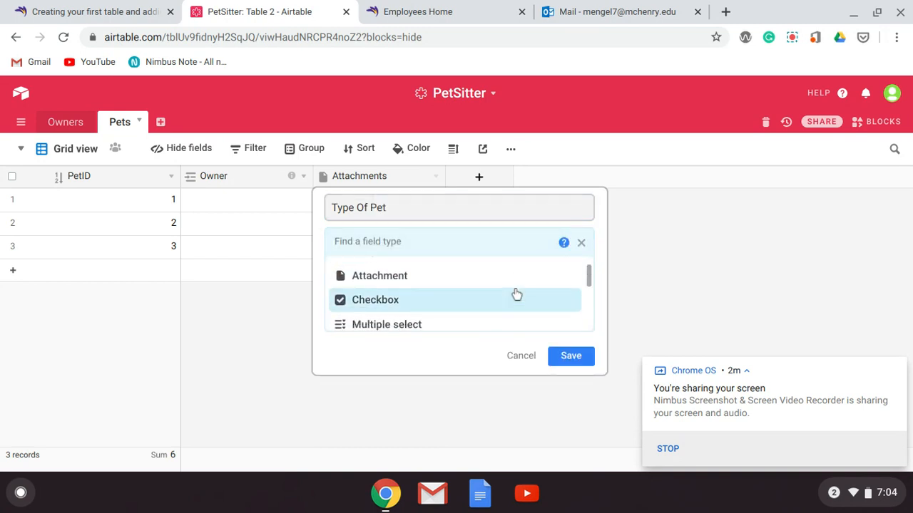
scroll(516, 294, down, 1)
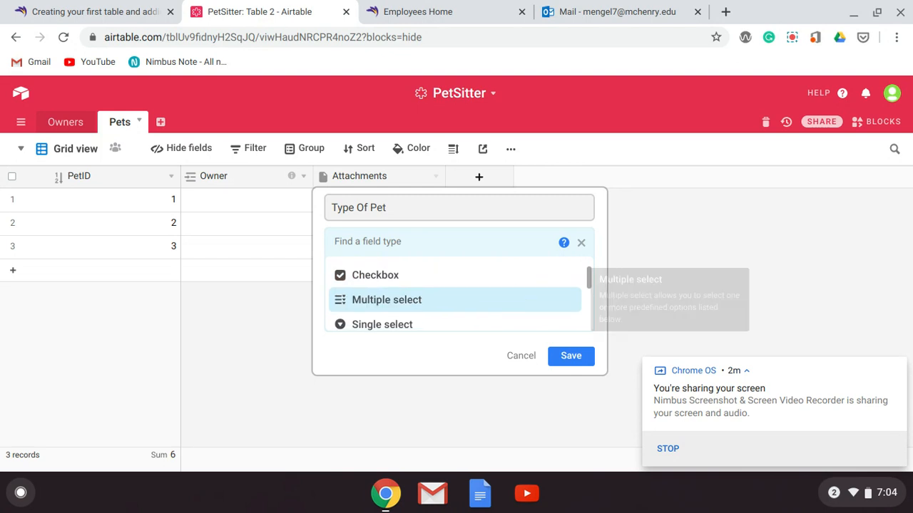
right_click(514, 292)
click(429, 304)
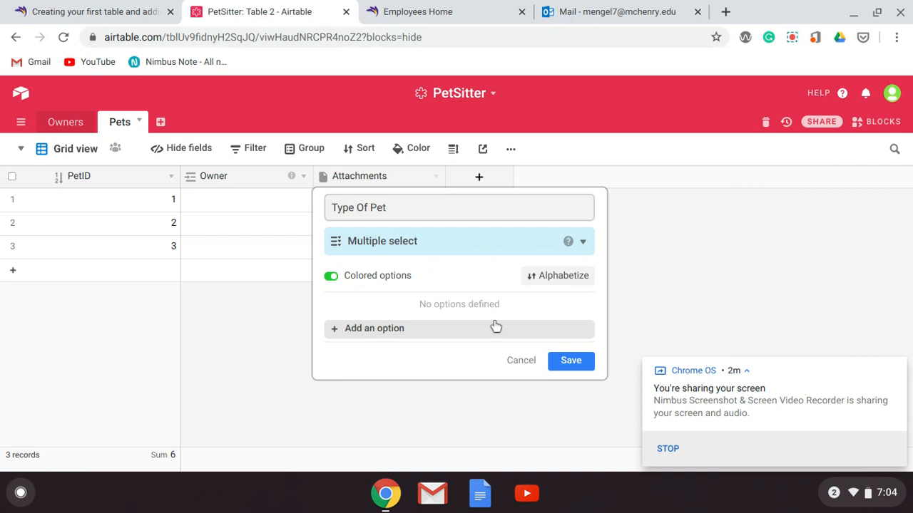
Add the options Dogs, Cats and Ferret to the Type Of Pet field
click(337, 332)
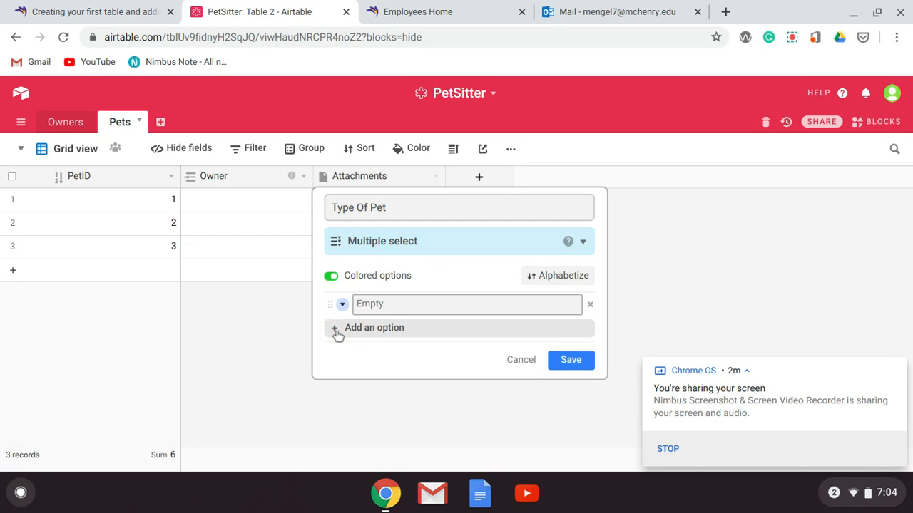
text(Dogs)
key(Return)
text(Cats)
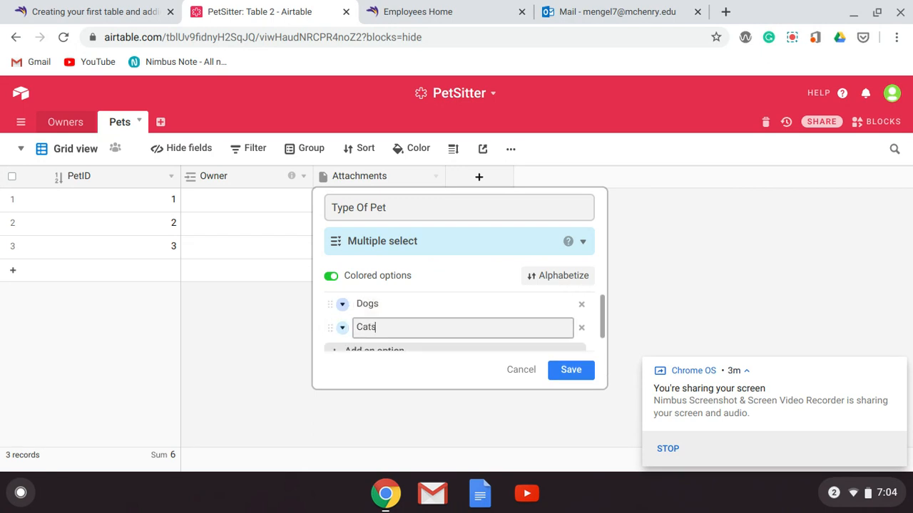
key(Return)
text(Ferre)
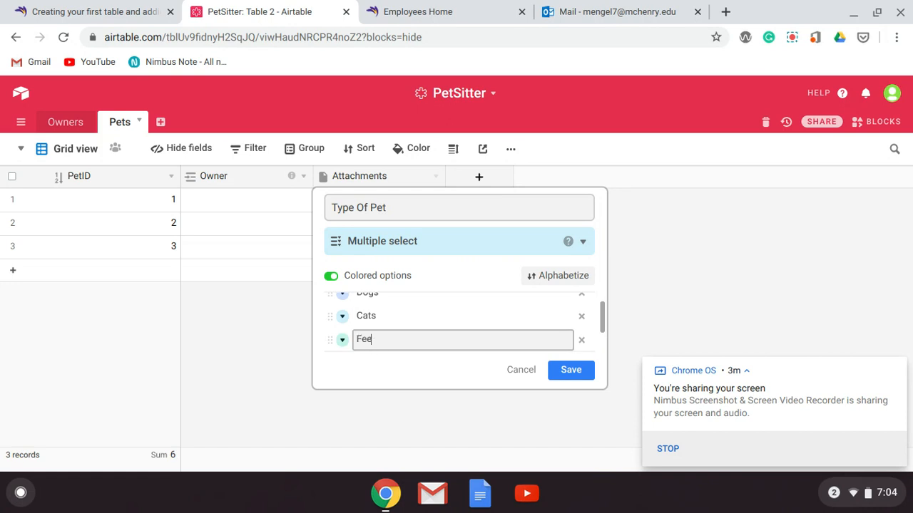
text(t)
Add the options Reptile and Fish to the Type Of Pet field and save it
key(Return)
text(REp)
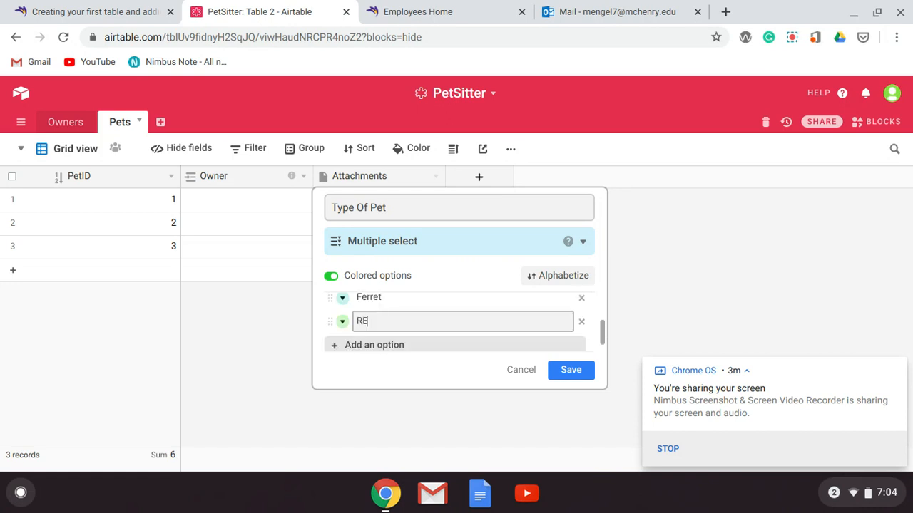
key(BackSpace)
text(eptile)
key(Return)
text(Fish)
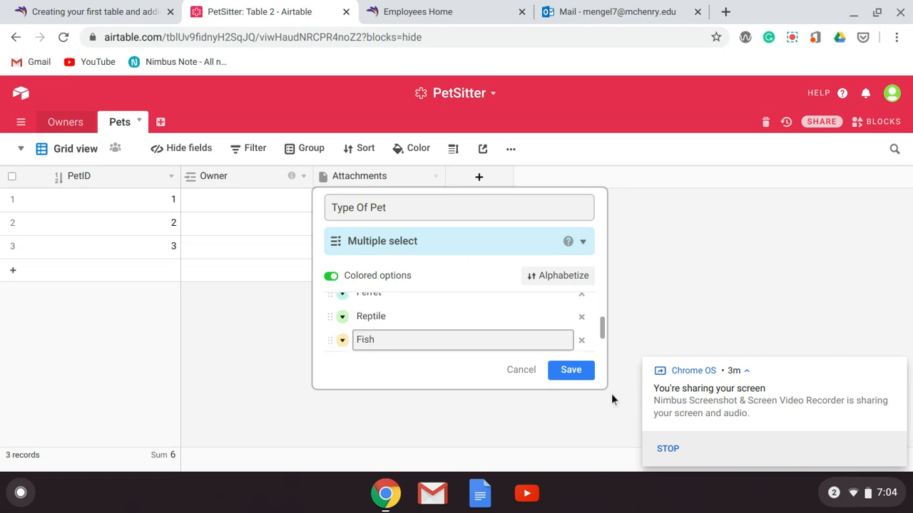
click(576, 374)
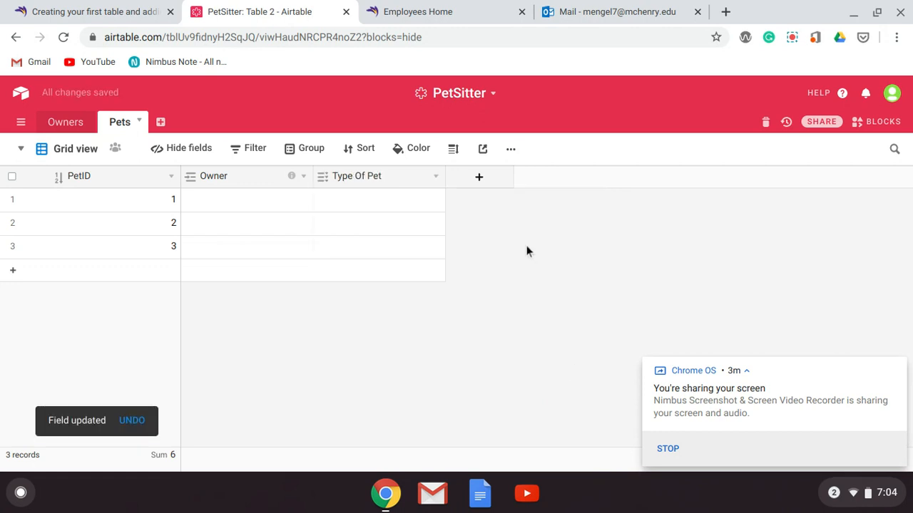
Add a single line text field after Type Of Pet and enter Breed as its name
click(492, 184)
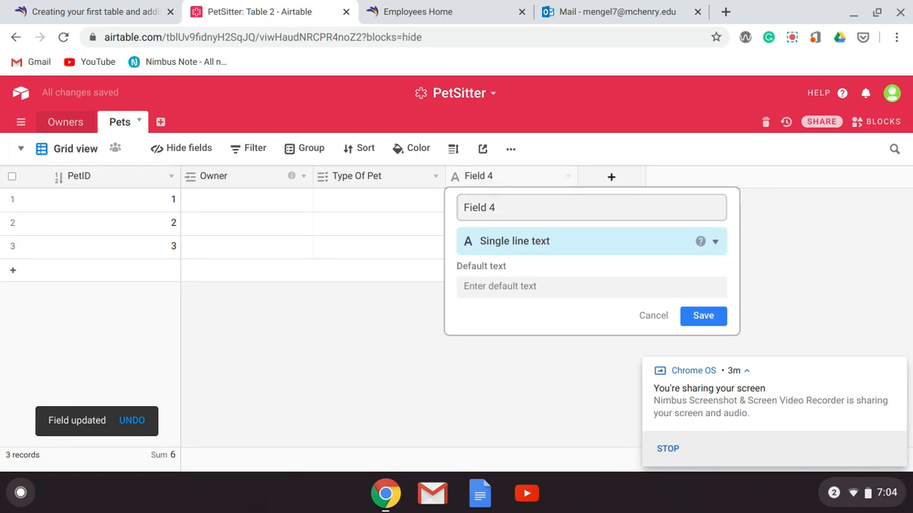
click(504, 204)
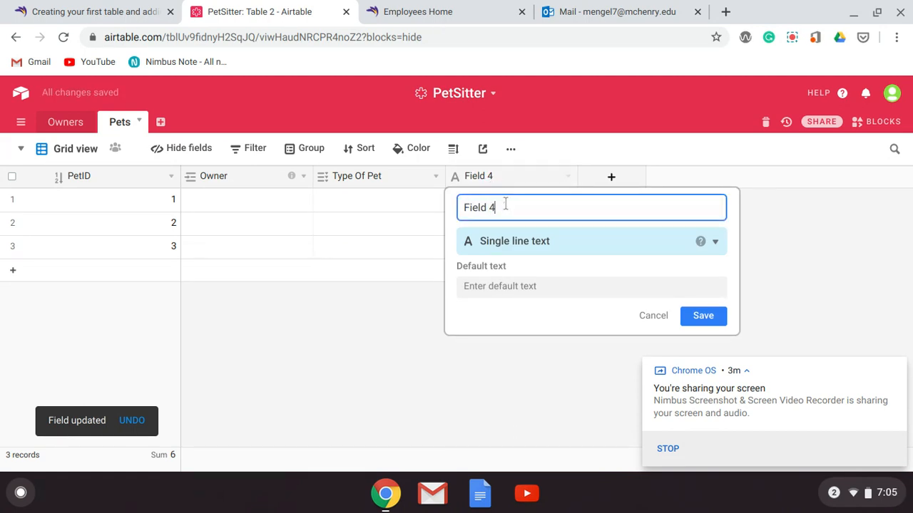
key(BackSpace)
key(BackSpace)
key(BackSpace)
key(BackSpace)
key(BackSpace)
key(BackSpace)
text(B)
key(BackSpace)
key(BackSpace)
text(Breed)
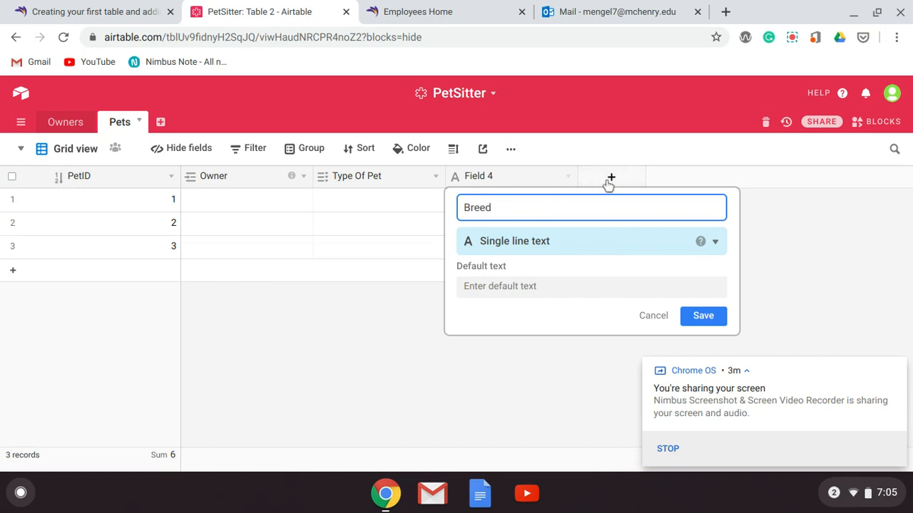
Add another single line text field named PetName at the end of the table and save it
click(612, 178)
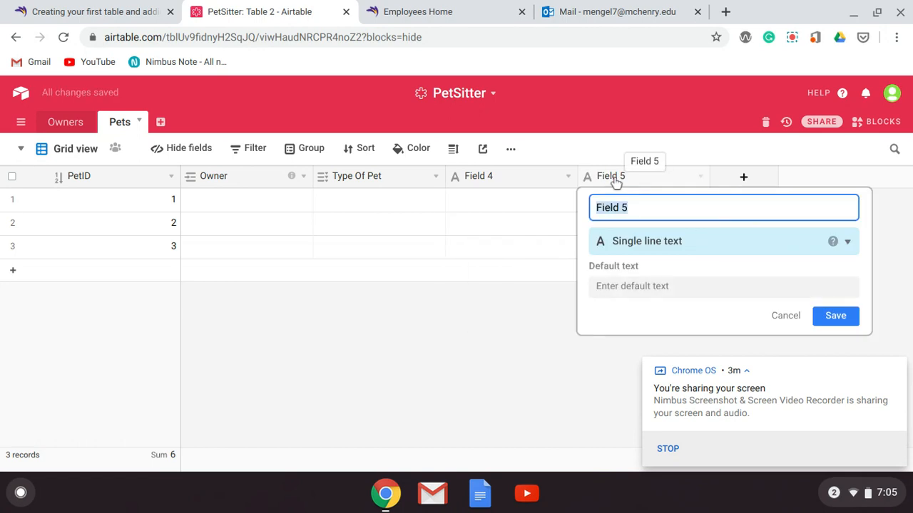
text(etName)
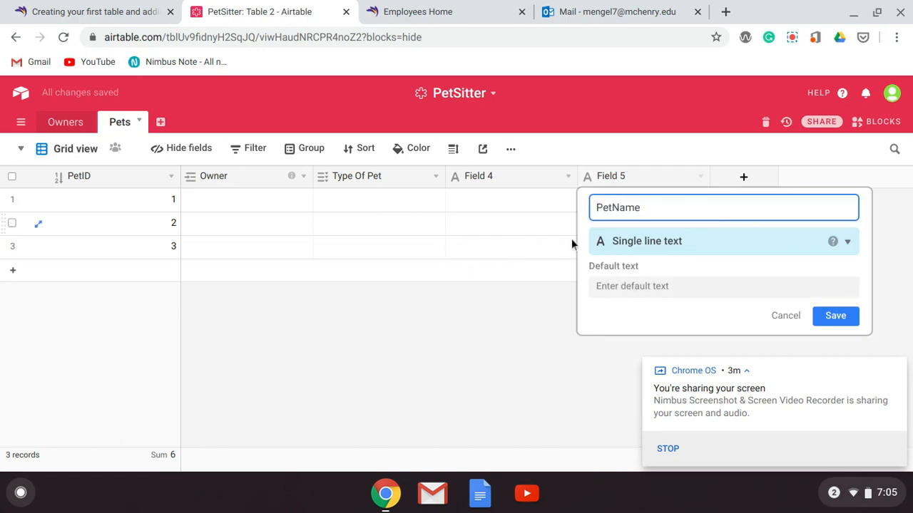
click(527, 328)
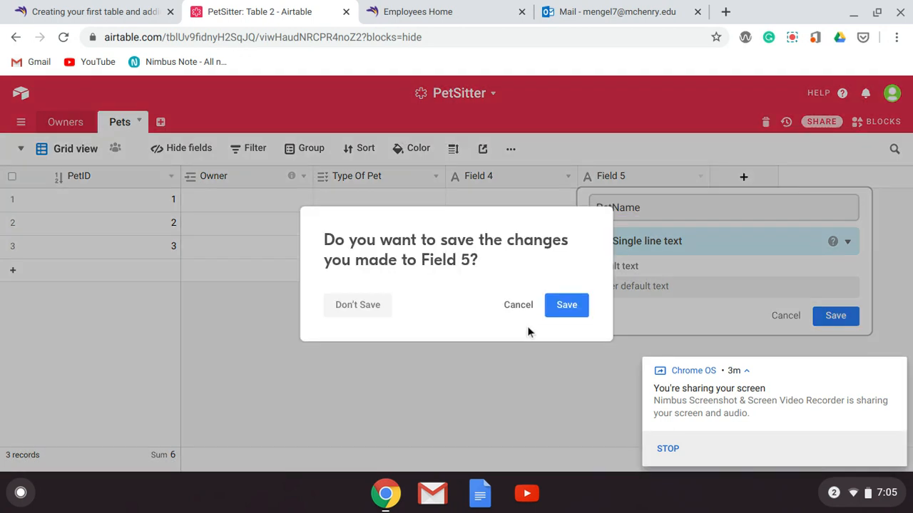
click(578, 314)
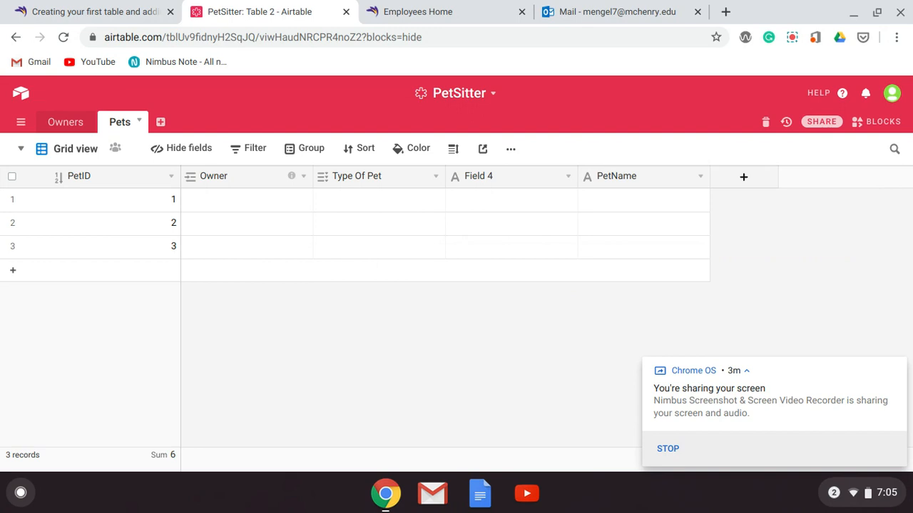
Link the first pet record to the first owner record and set its Type Of Pet to Dogs
click(257, 201)
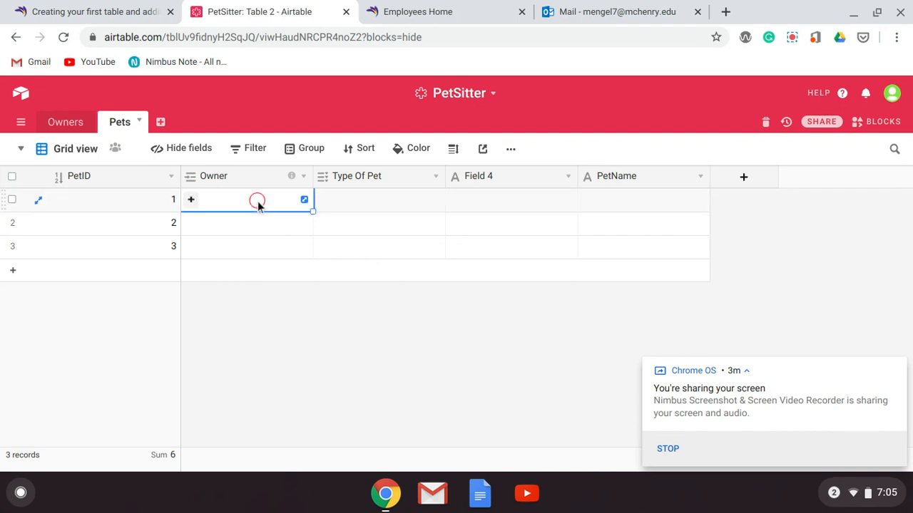
click(191, 200)
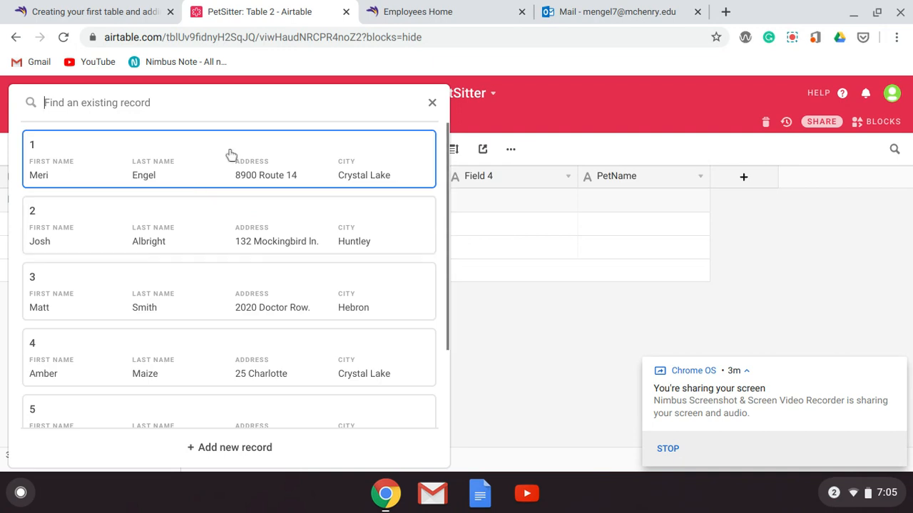
click(230, 155)
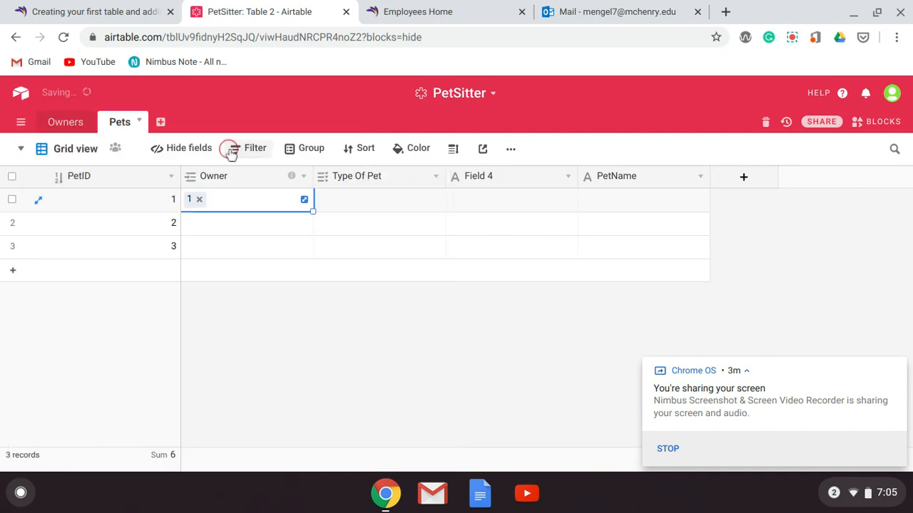
click(356, 200)
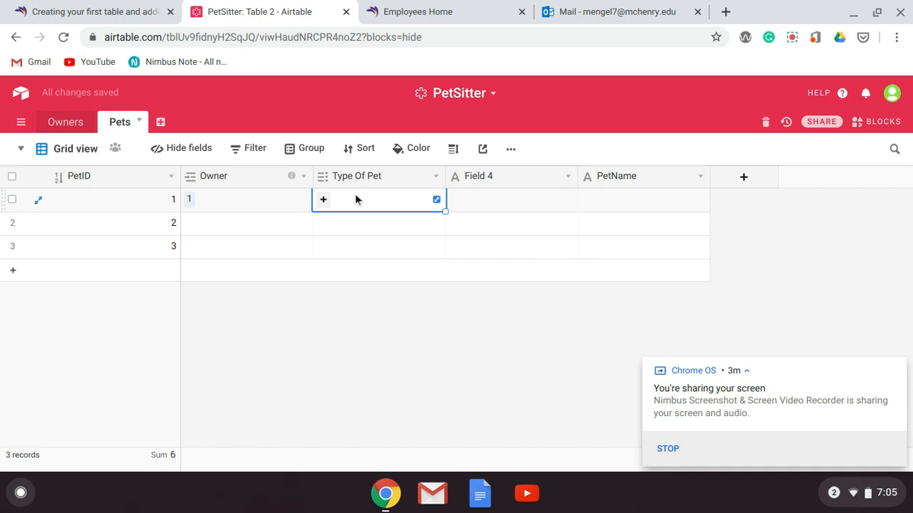
click(323, 199)
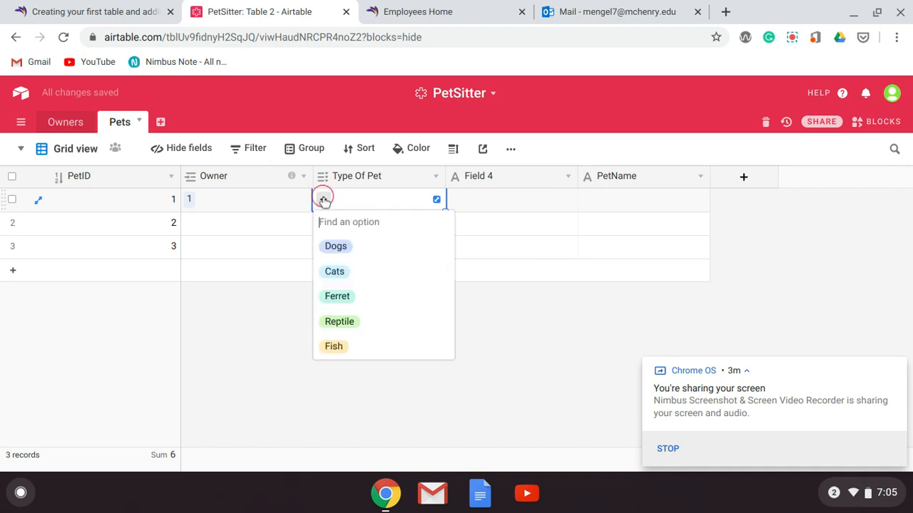
click(330, 246)
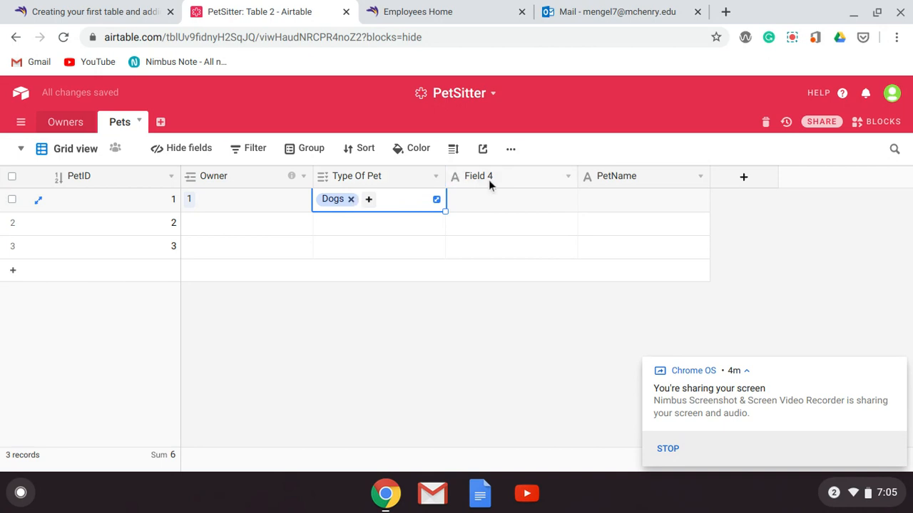
Change the Type Of Pet options Dogs and Cats to the singular Dog and Cat, and save the field
click(435, 176)
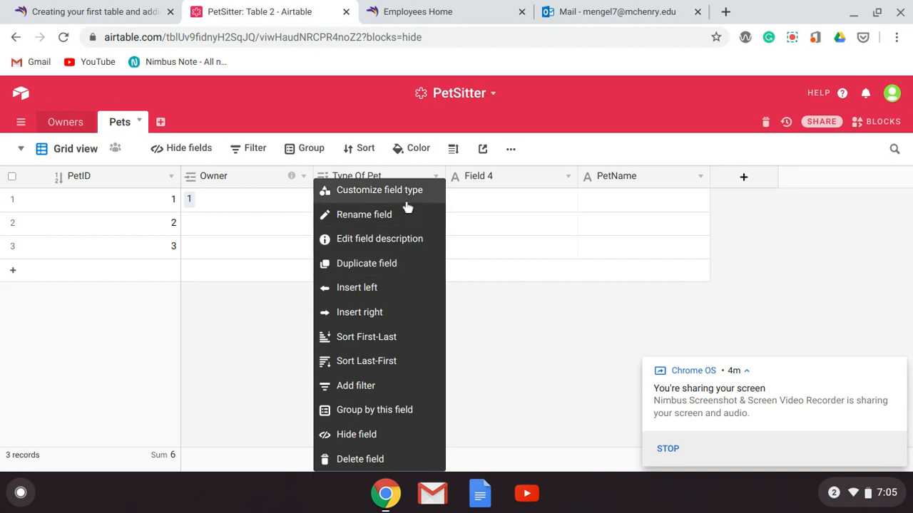
click(410, 199)
click(392, 302)
key(BackSpace)
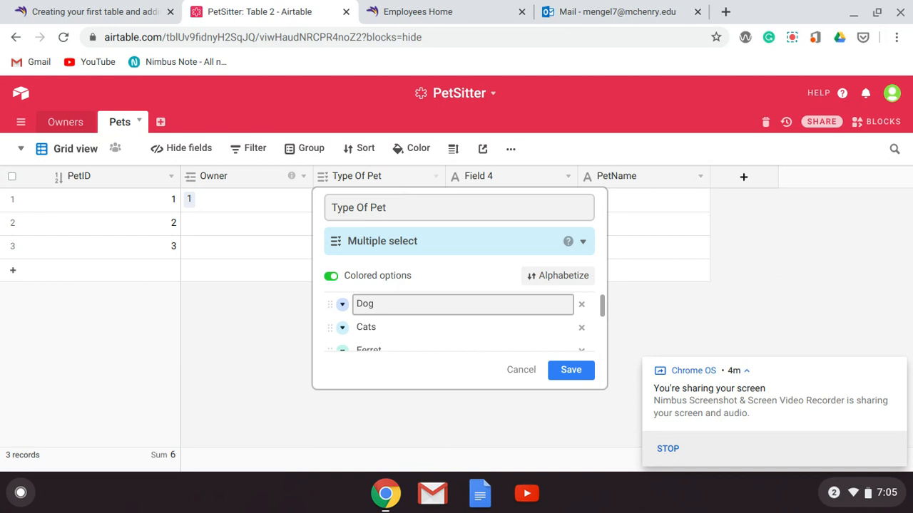
click(393, 326)
key(BackSpace)
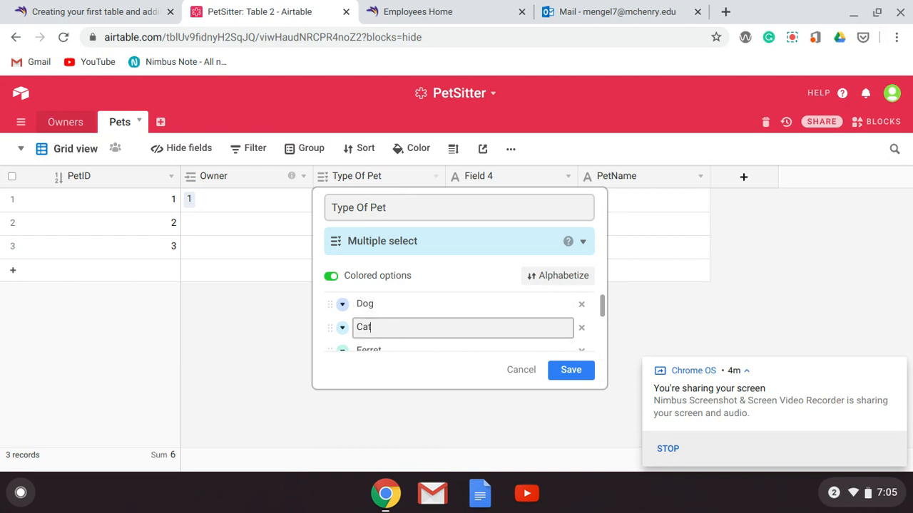
scroll(460, 321, down, 3)
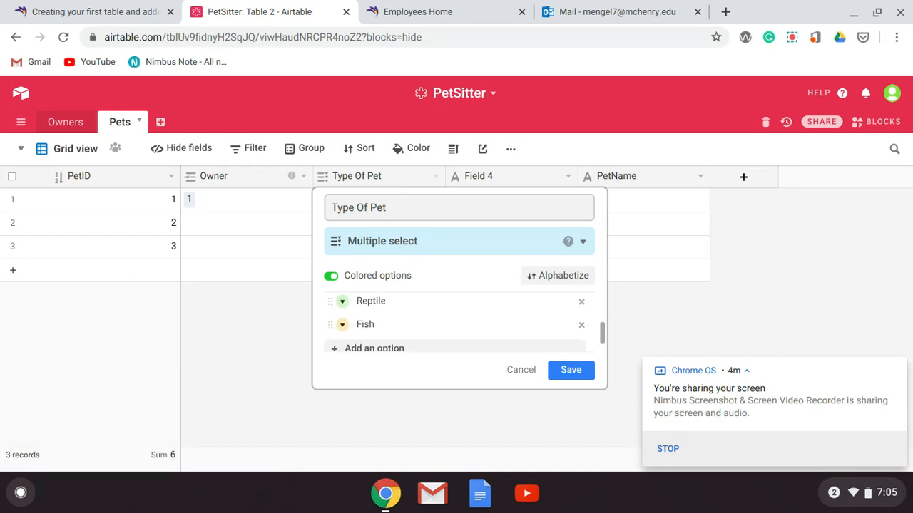
click(573, 370)
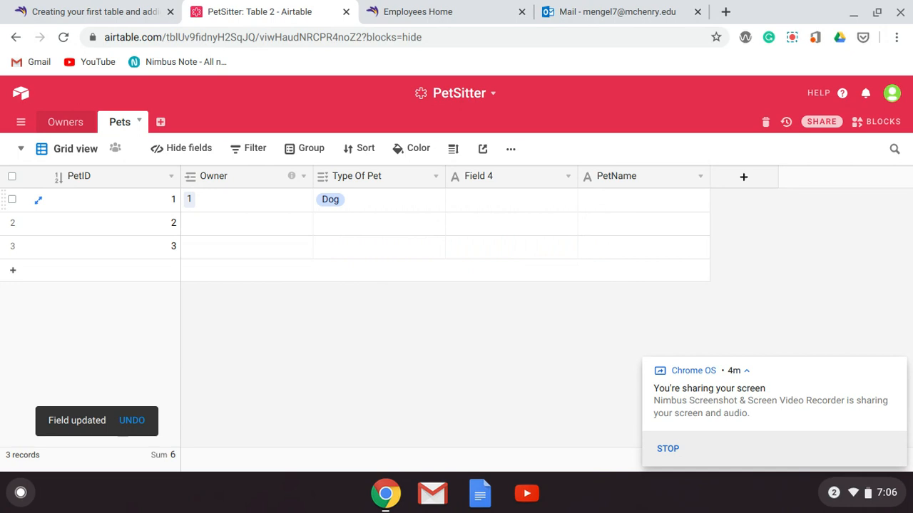
Rename Field 4 as Breed and save it
click(568, 179)
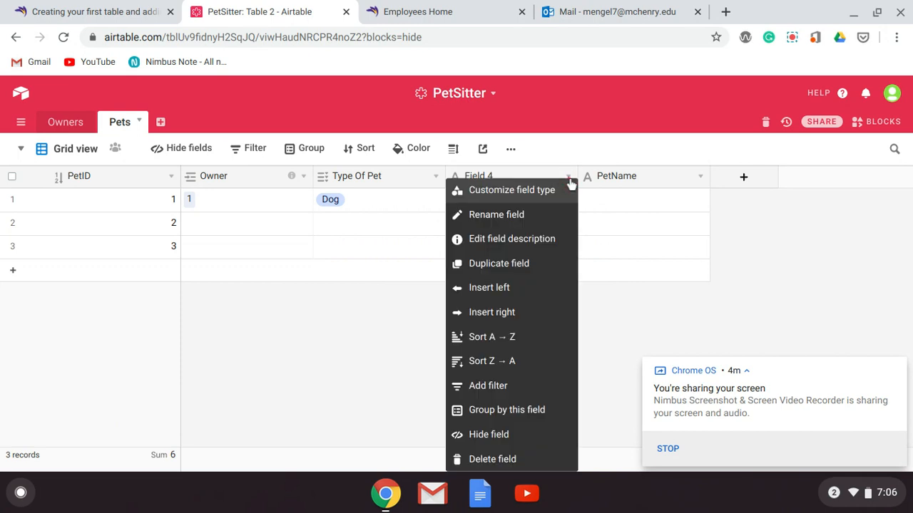
click(545, 212)
text(B)
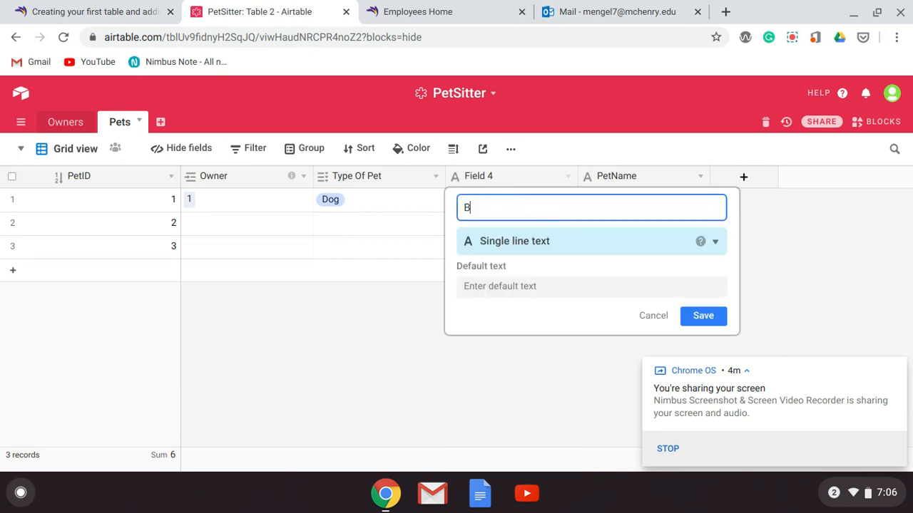
text(reed)
click(703, 321)
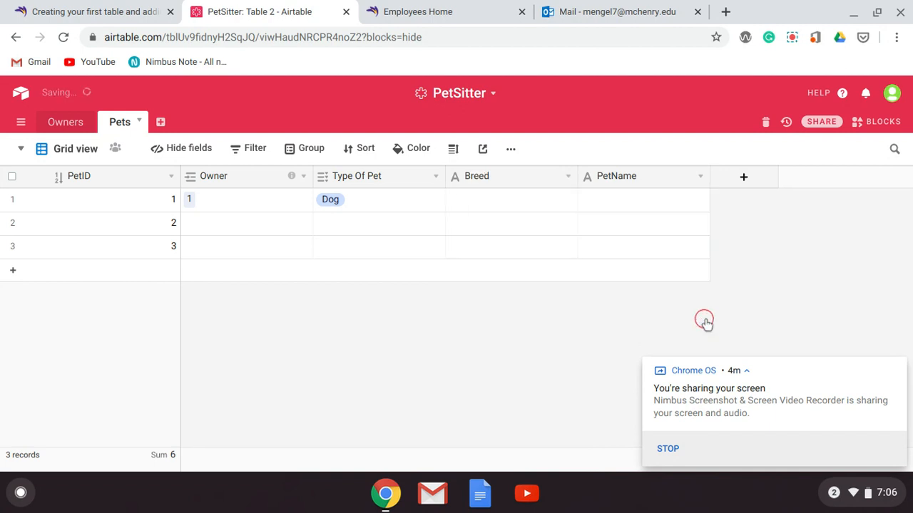
Enter the breed Bouvier Des Flanders and the pet name Nessie for the first pet record
click(519, 203)
text(Bouvier Des Flanders)
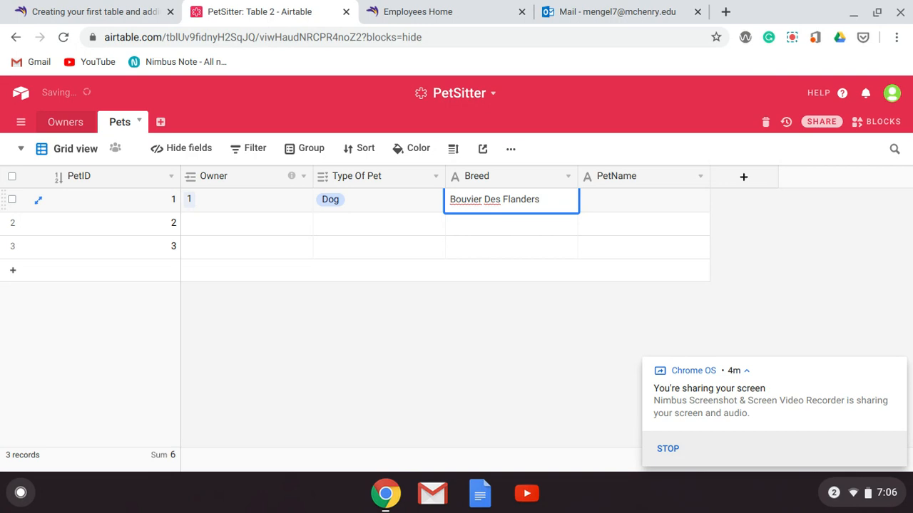
key(Tab)
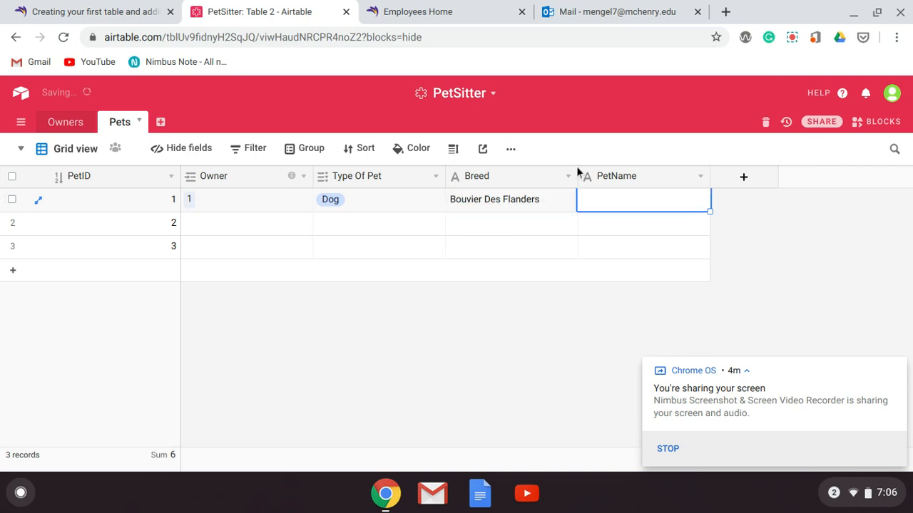
text(Nessie)
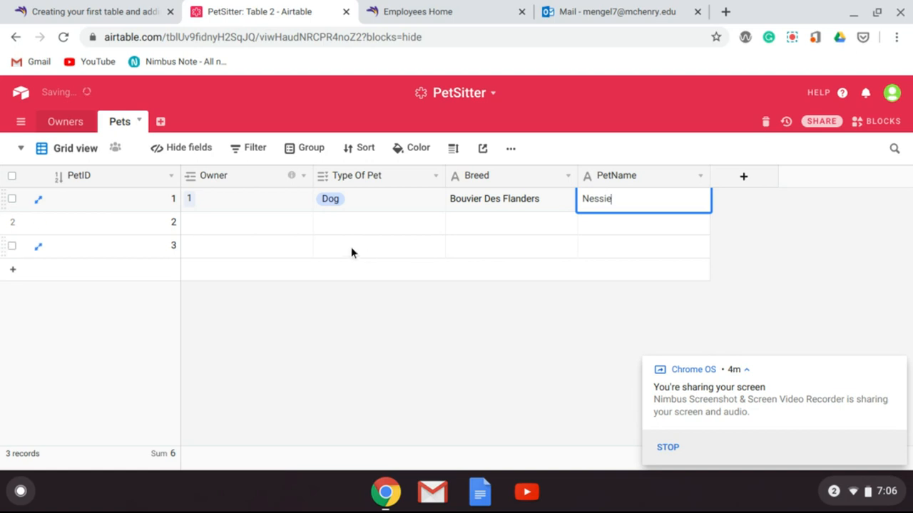
Link the second pet record to the first owner record
click(285, 224)
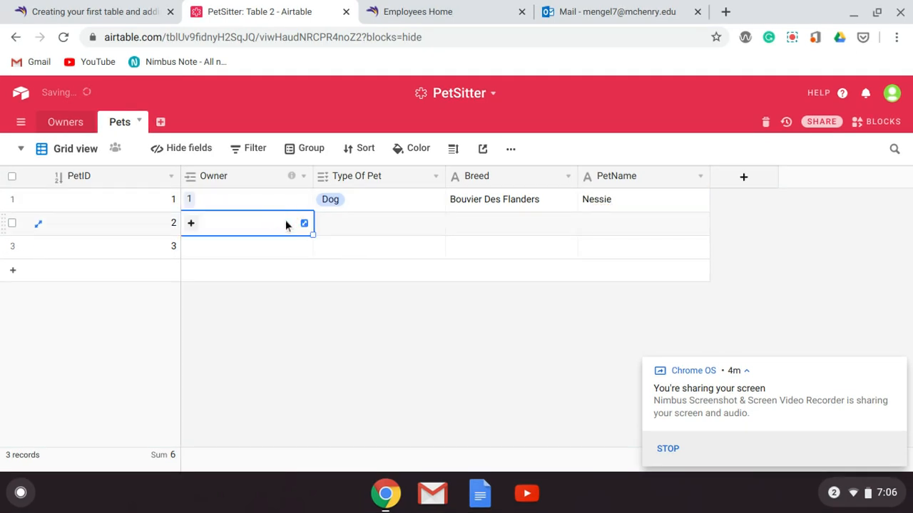
click(213, 224)
text(1)
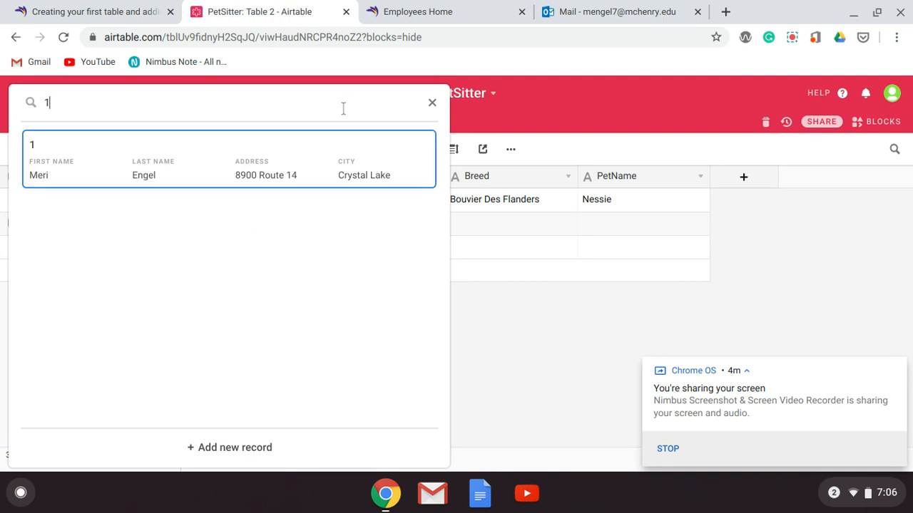
click(260, 171)
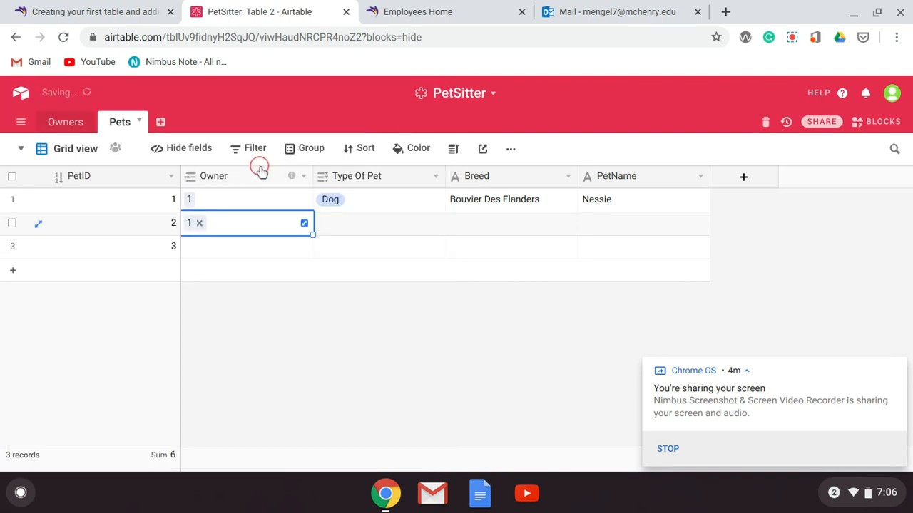
Set the Type Of Pet to Dog for the second pet record
click(407, 226)
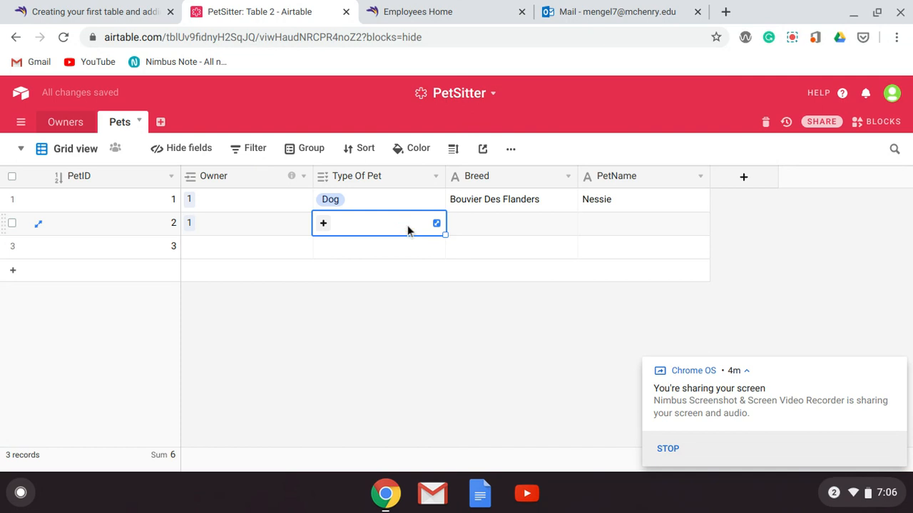
text(Dog)
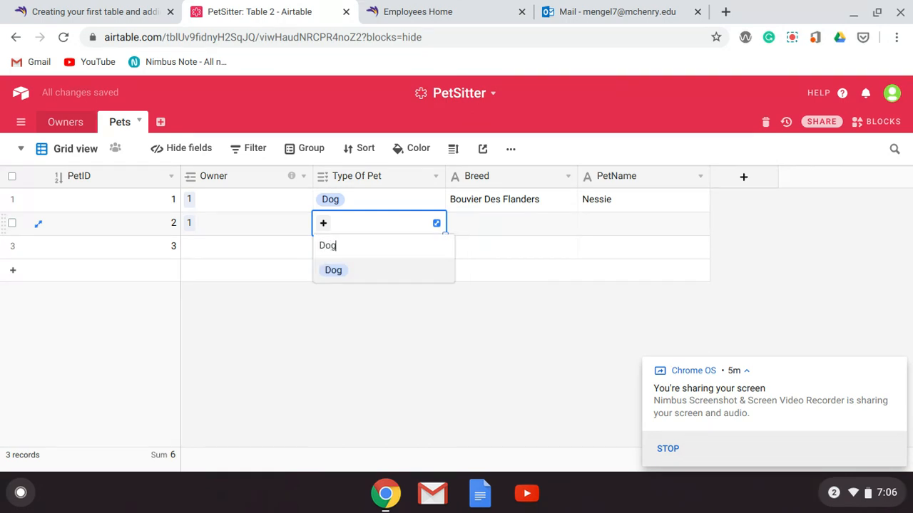
key(Return)
Enter the breed Bouvier Des Flanders and the pet name Ollie for the second pet record
key(Tab)
text(Bou)
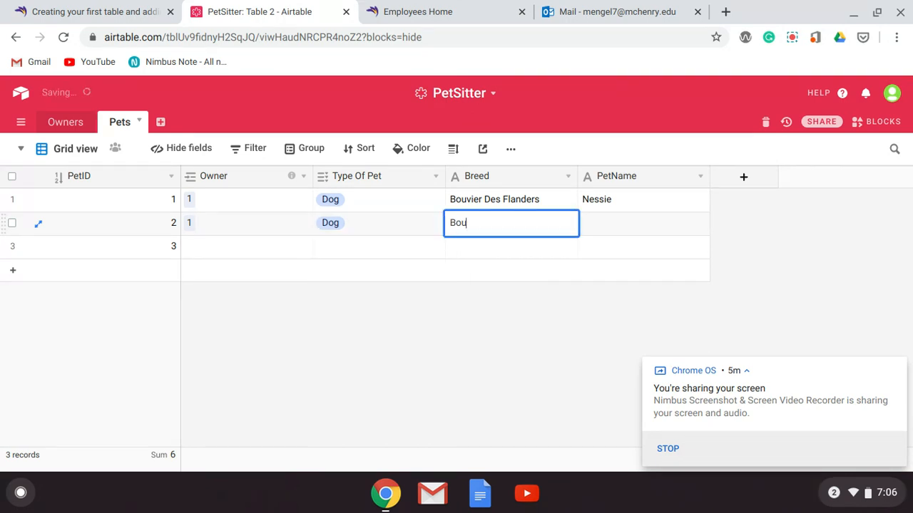
text(vier Des Flanders)
key(Tab)
text(Ollie)
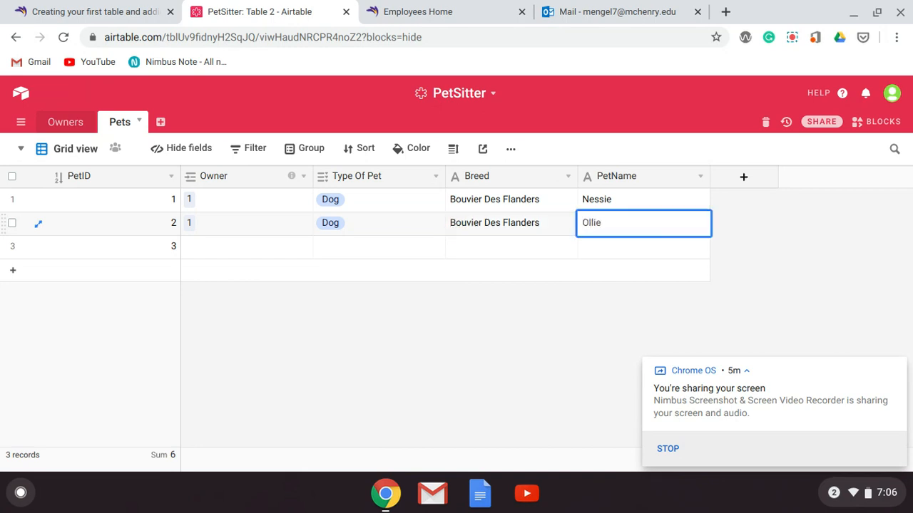
Link the third pet record to the second owner record and set its Type Of Pet to Cat
click(235, 246)
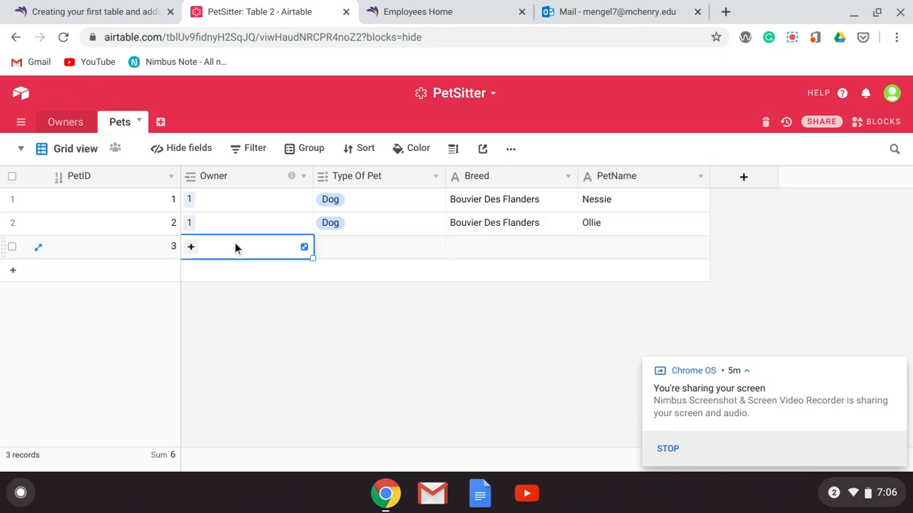
click(190, 247)
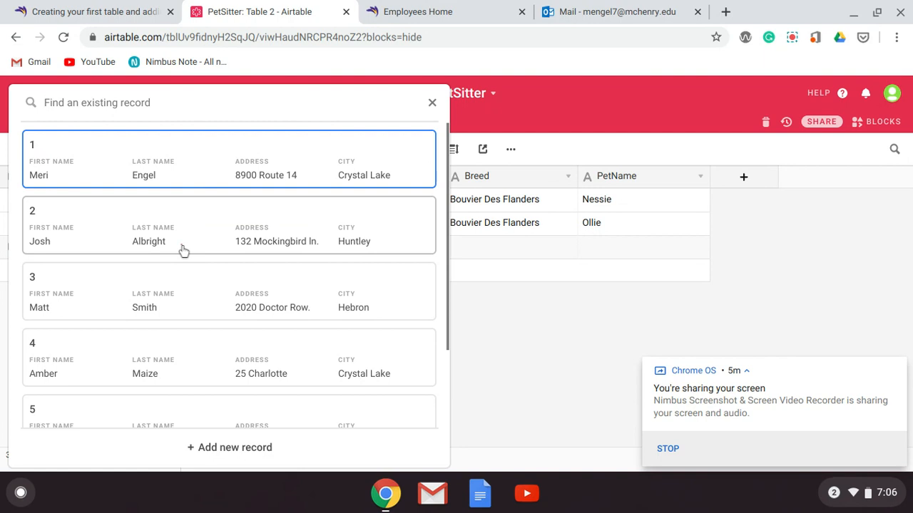
click(183, 248)
click(387, 246)
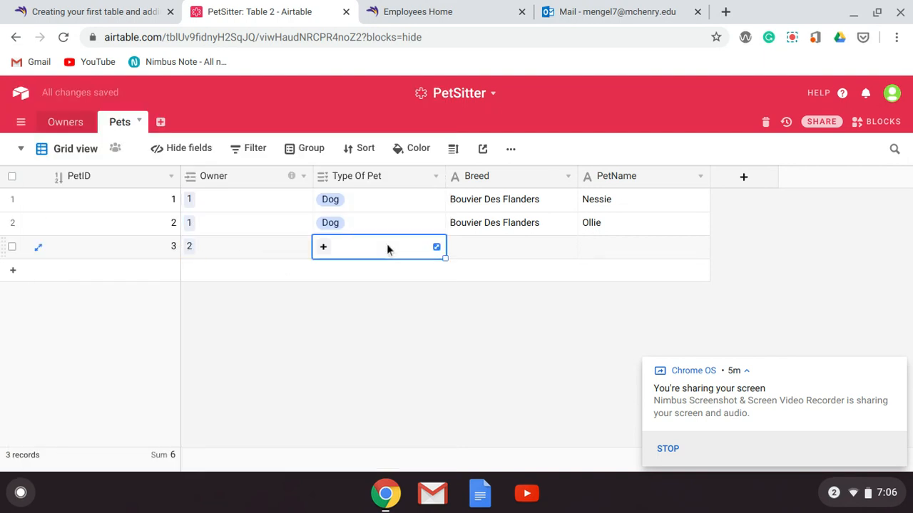
text(c)
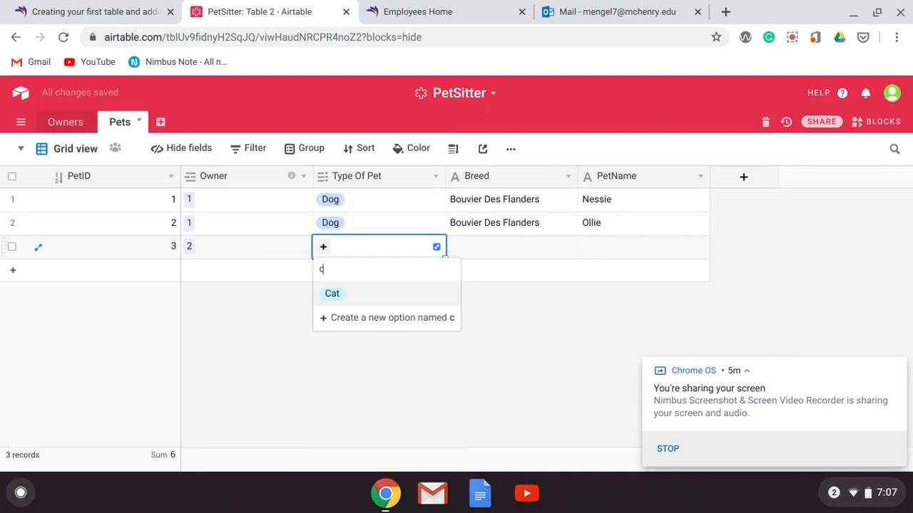
key(Return)
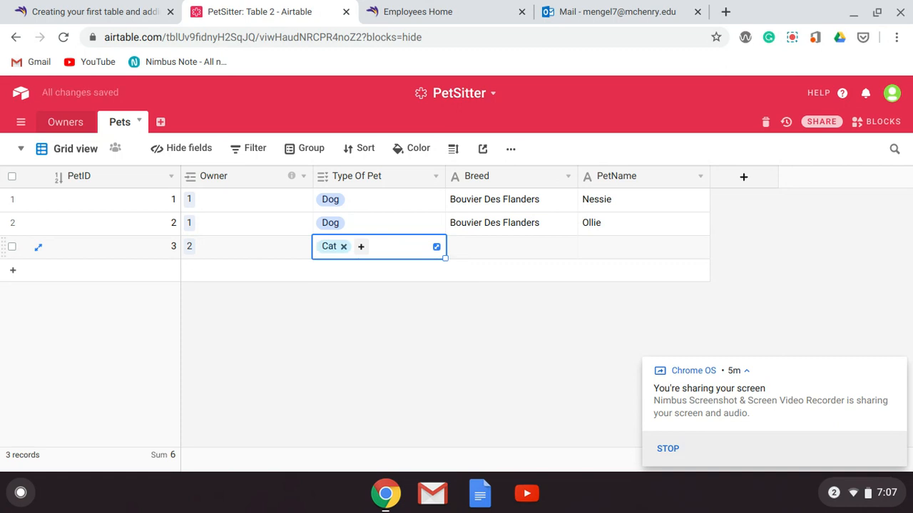
Enter the breed Russian Blue and the pet name Judge Dredd for the third pet record
key(Tab)
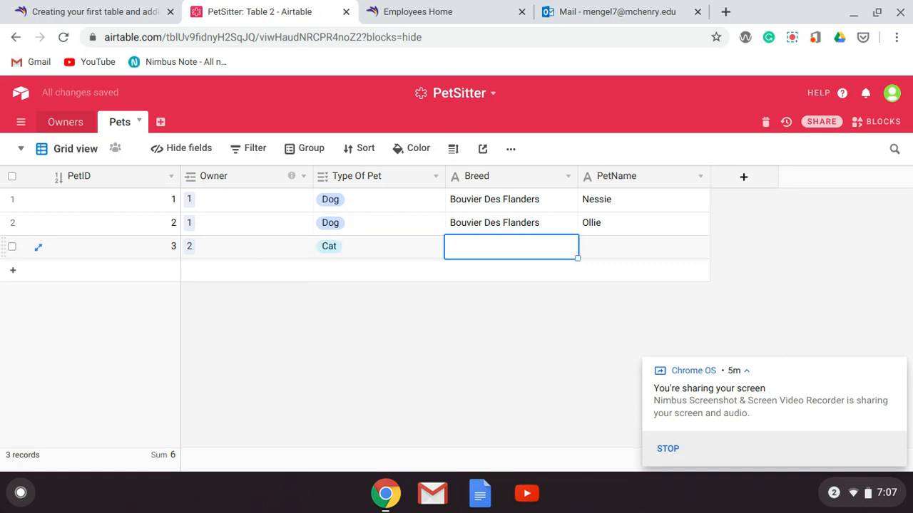
text(Russ)
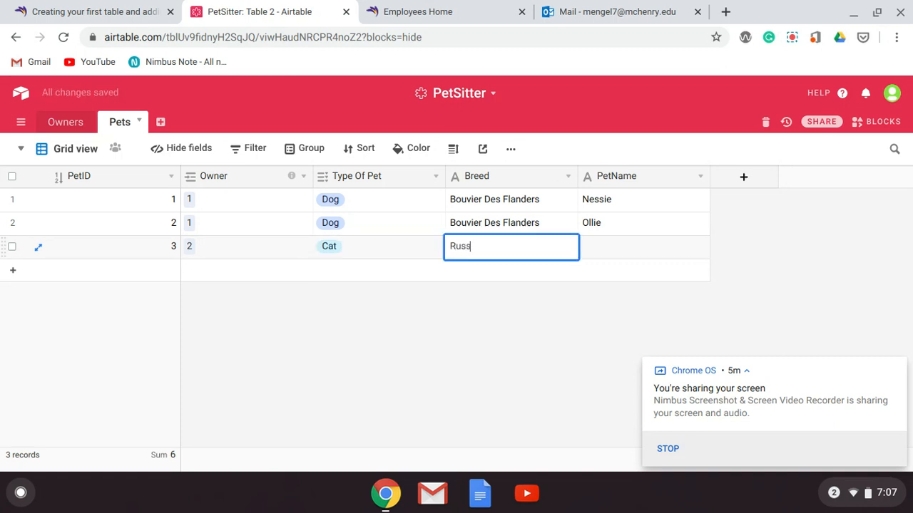
text(ian Blue)
key(Tab)
text(Judge)
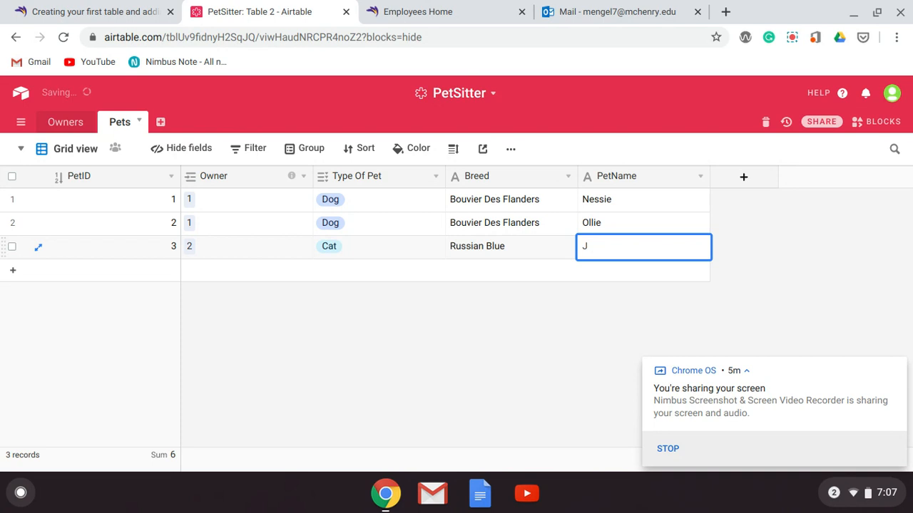
text( Dredd)
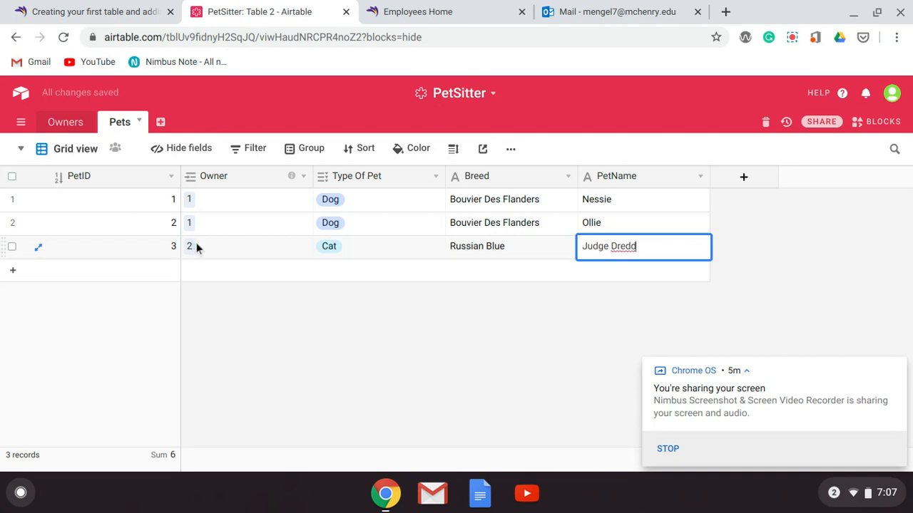
View the owner details linked to the first pet record, and close them
click(191, 203)
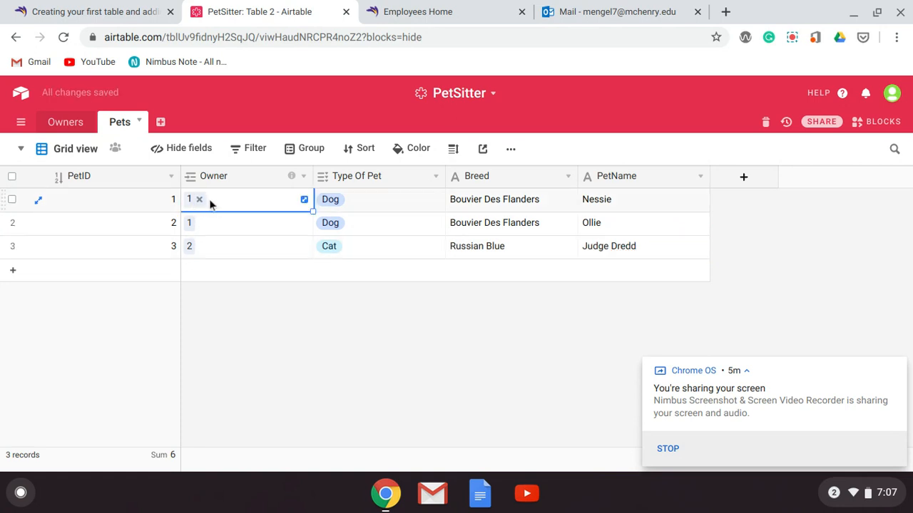
click(304, 201)
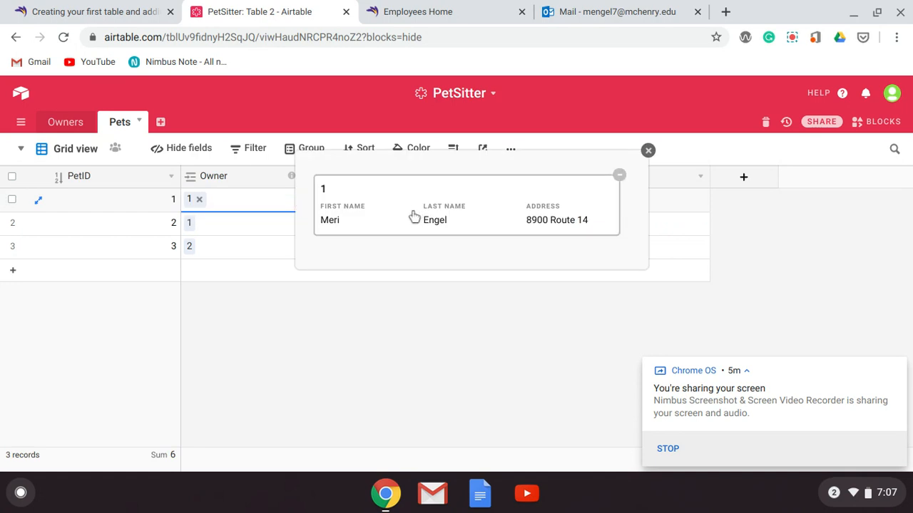
click(648, 152)
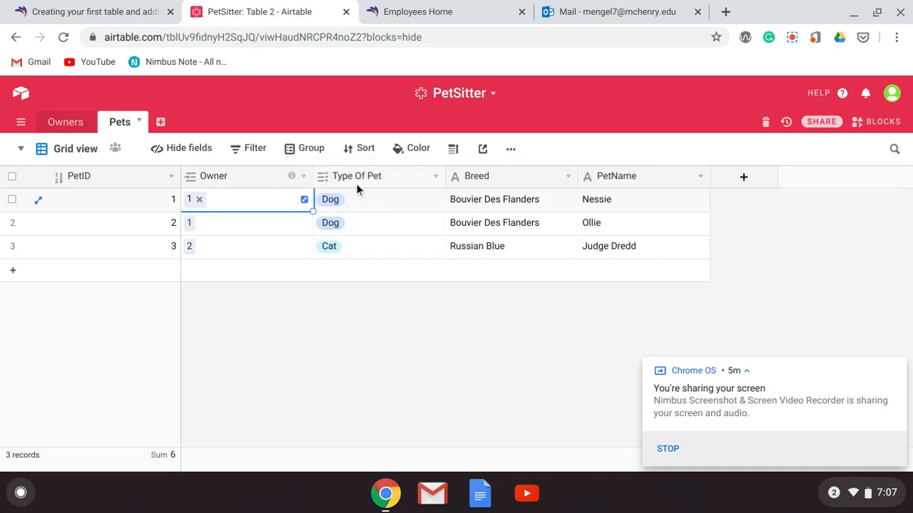
Expand the first record in the Owners table and examine the pets linked to it
click(64, 122)
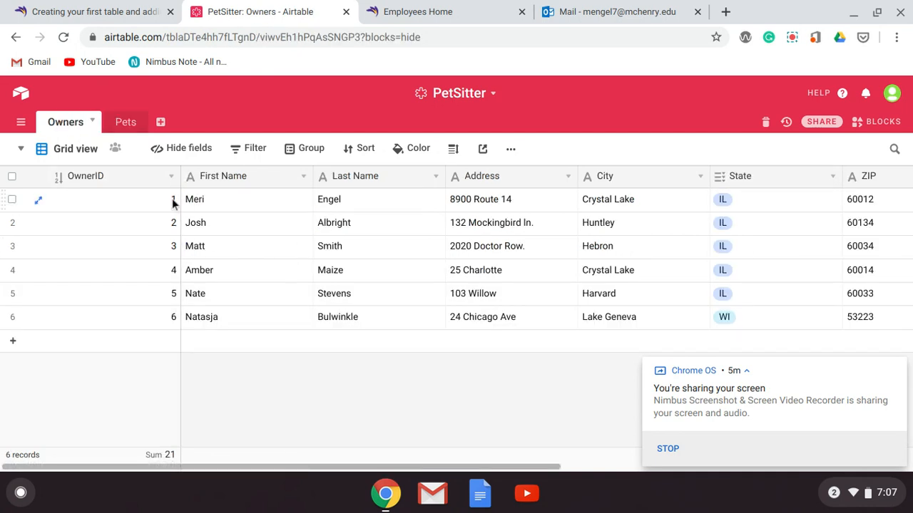
click(172, 198)
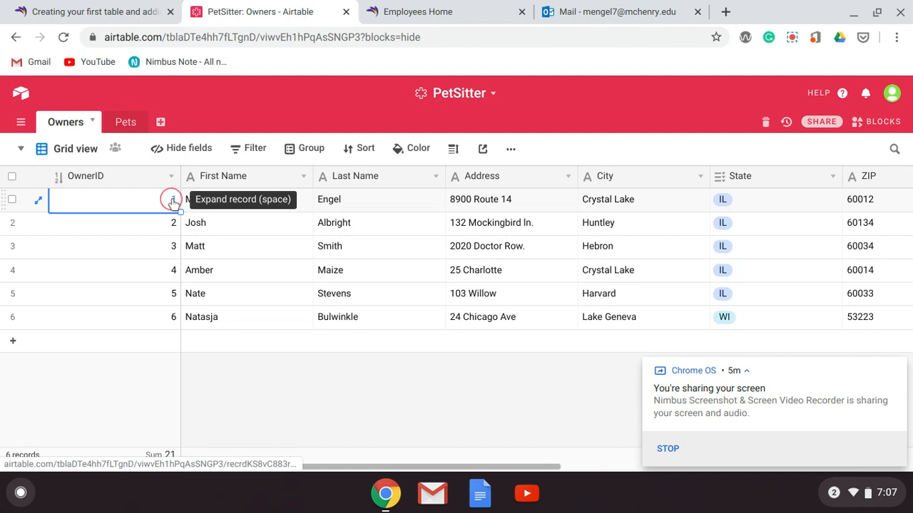
click(171, 199)
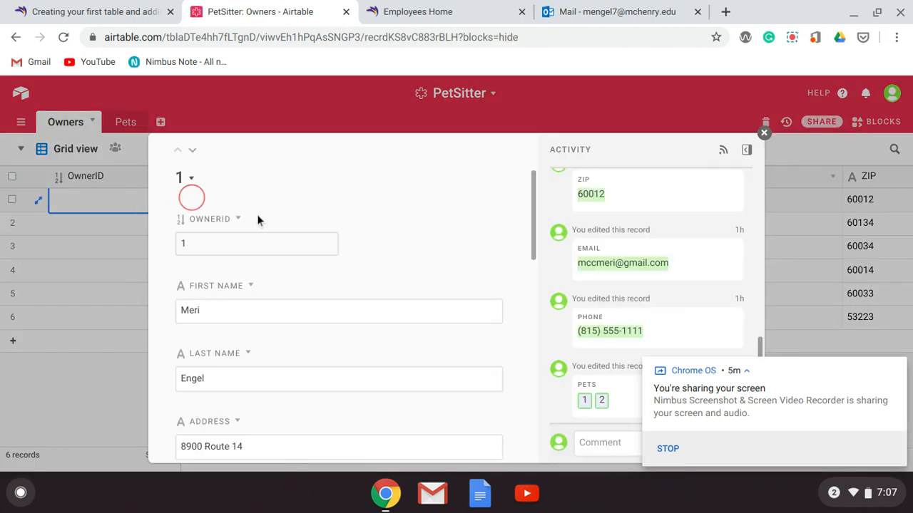
scroll(258, 221, down, 1)
scroll(258, 221, up, 1)
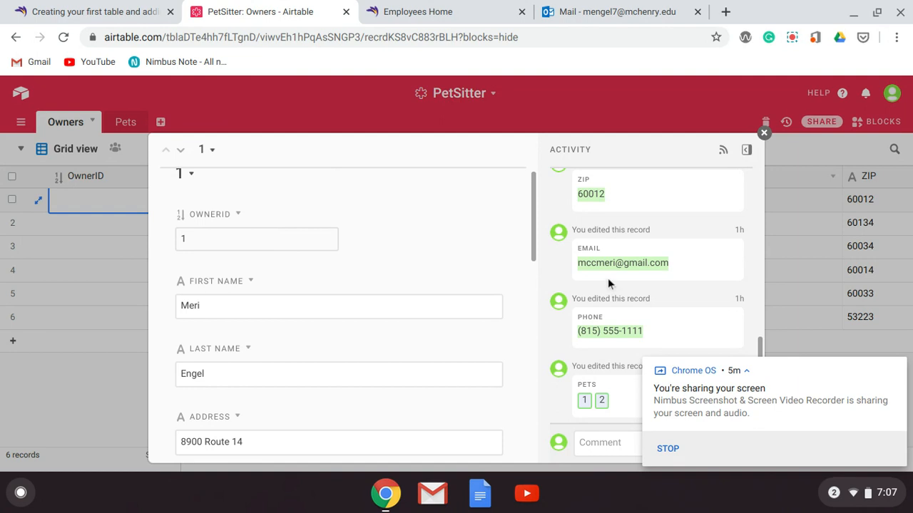
scroll(446, 263, down, 10)
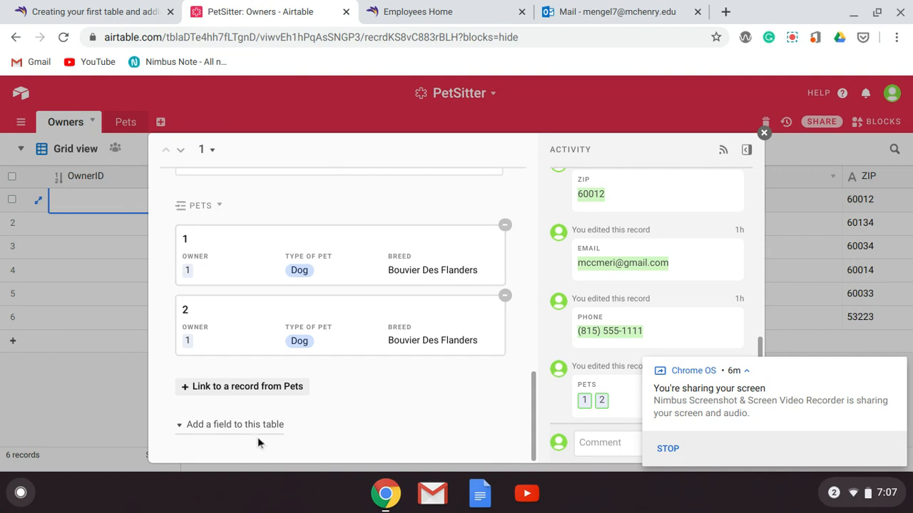
View the pet records available for linking to the first owner, and close the expanded record without linking any
click(284, 388)
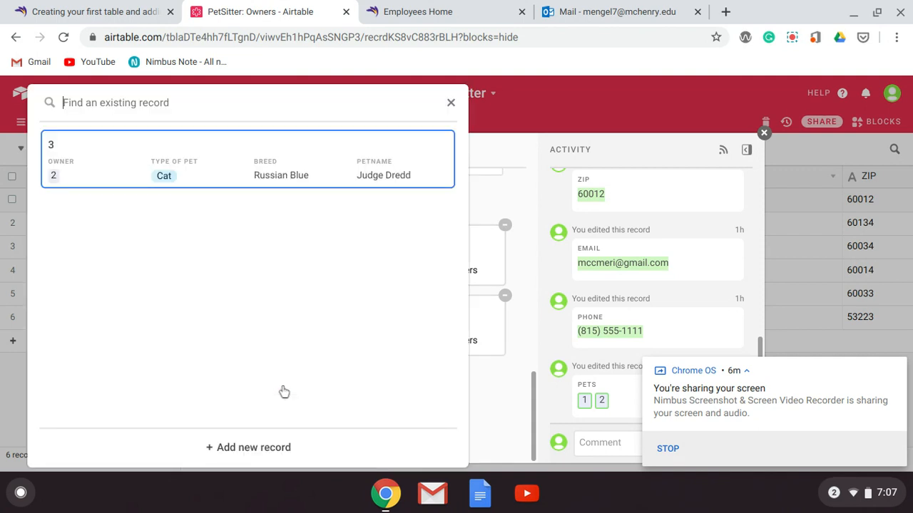
click(450, 102)
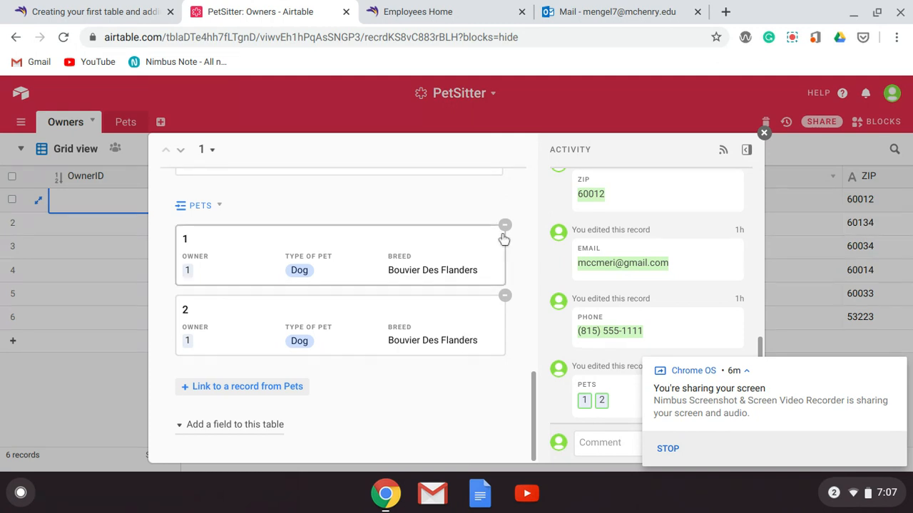
mouse_move(539, 398)
mouse_down()
mouse_move(525, 250)
mouse_move(534, 191)
mouse_move(522, 403)
mouse_up()
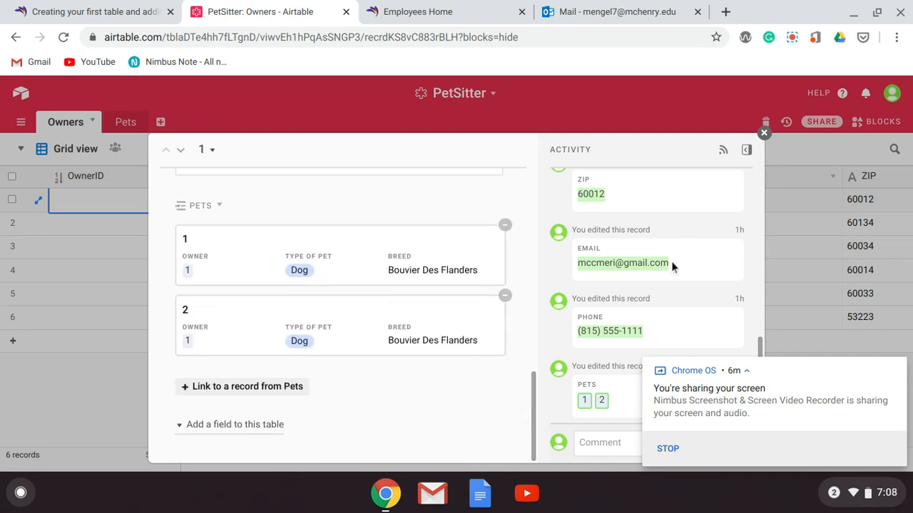
click(763, 132)
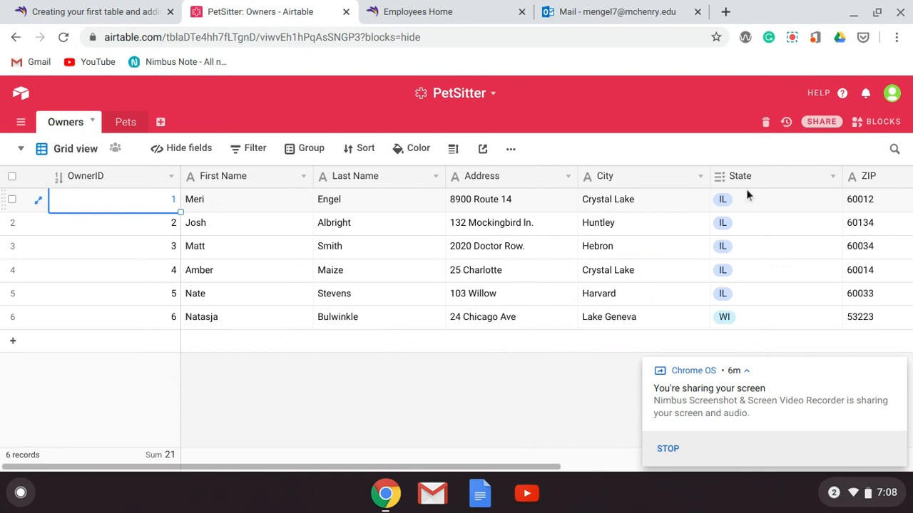
Create an invite link for the PetSitter base that grants Creator access to any email address
click(823, 122)
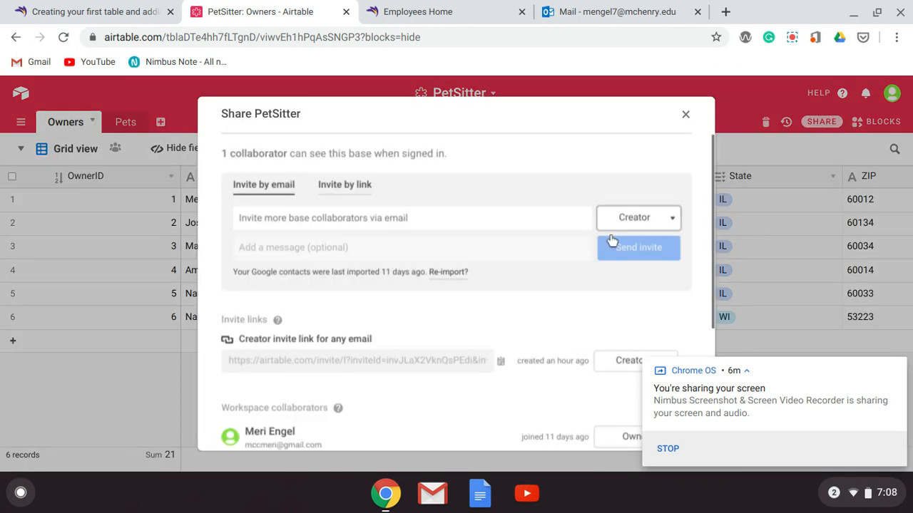
click(351, 186)
click(261, 298)
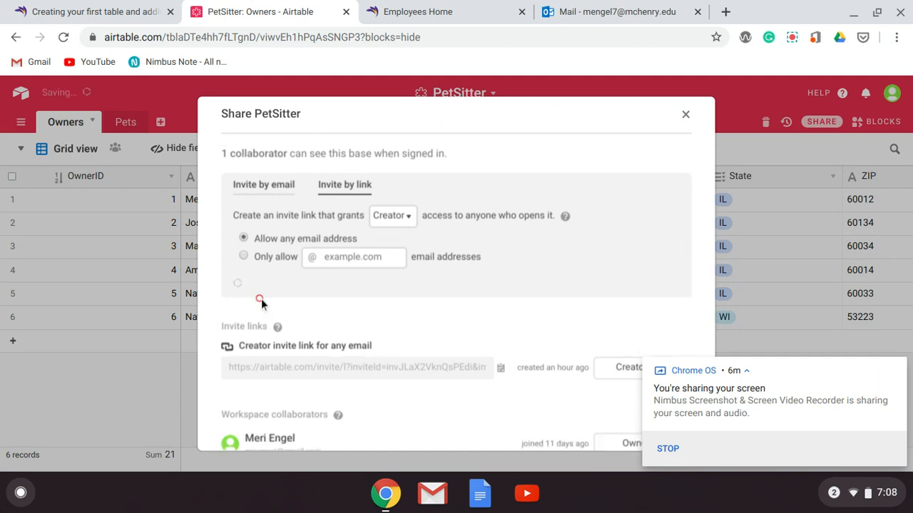